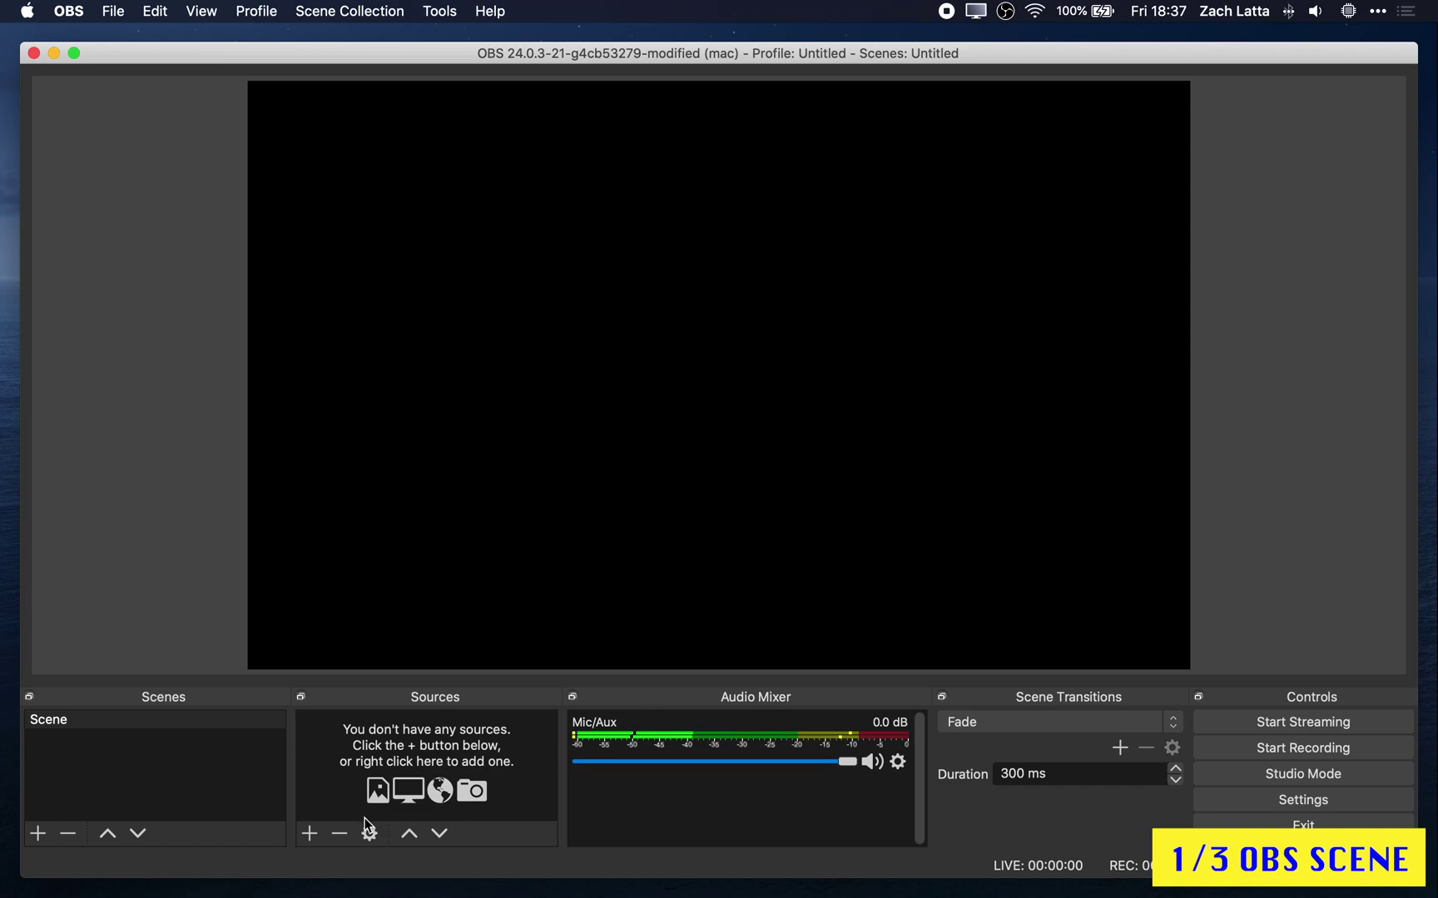
- Add a Display Capture source on display 1 and fit it to fill the canvas
click(309, 833)
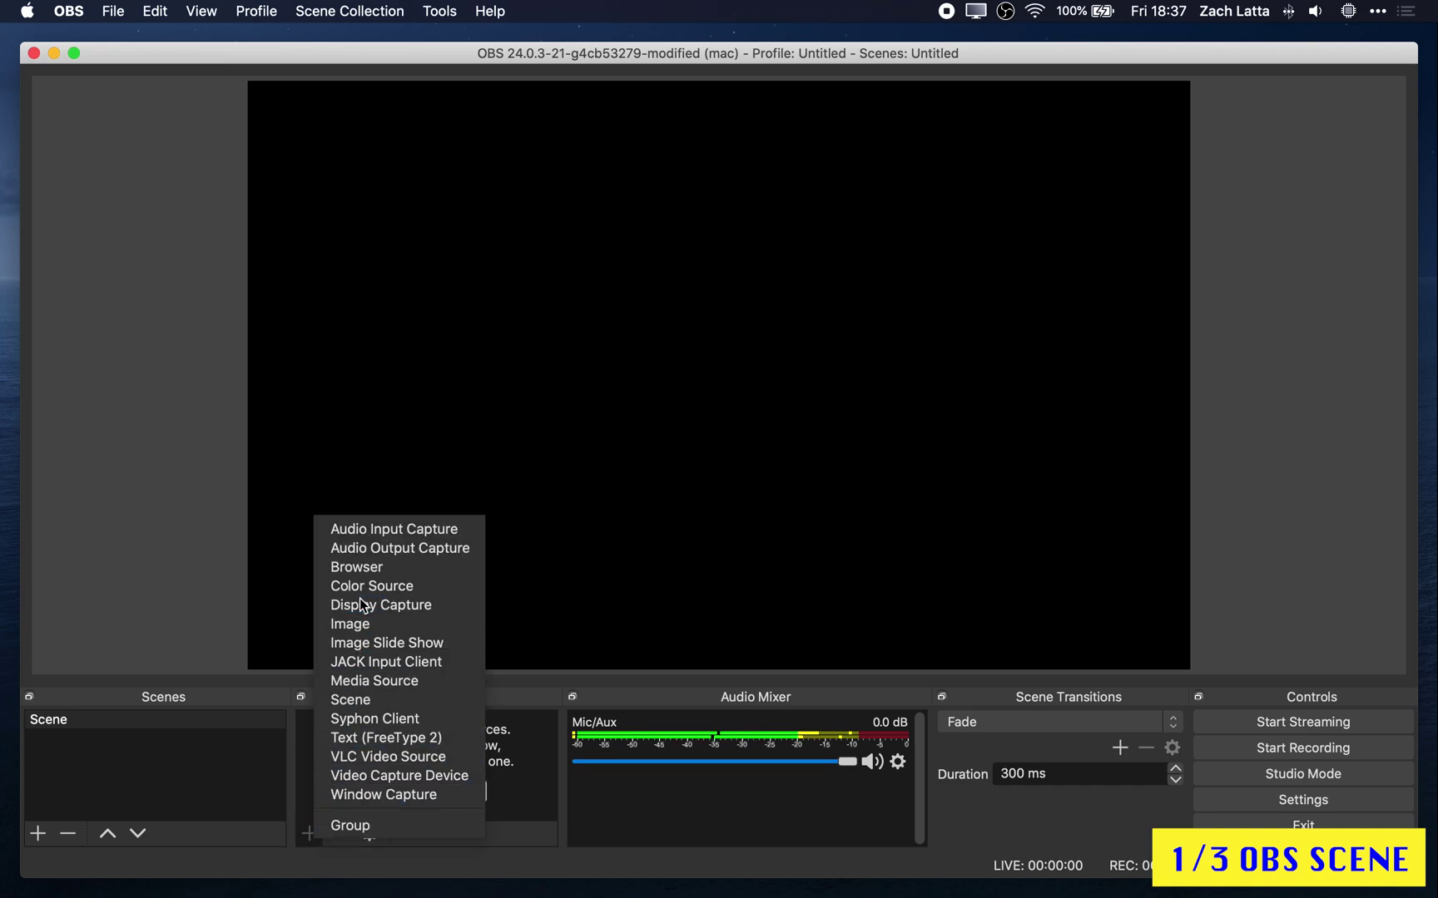
click(363, 605)
click(829, 355)
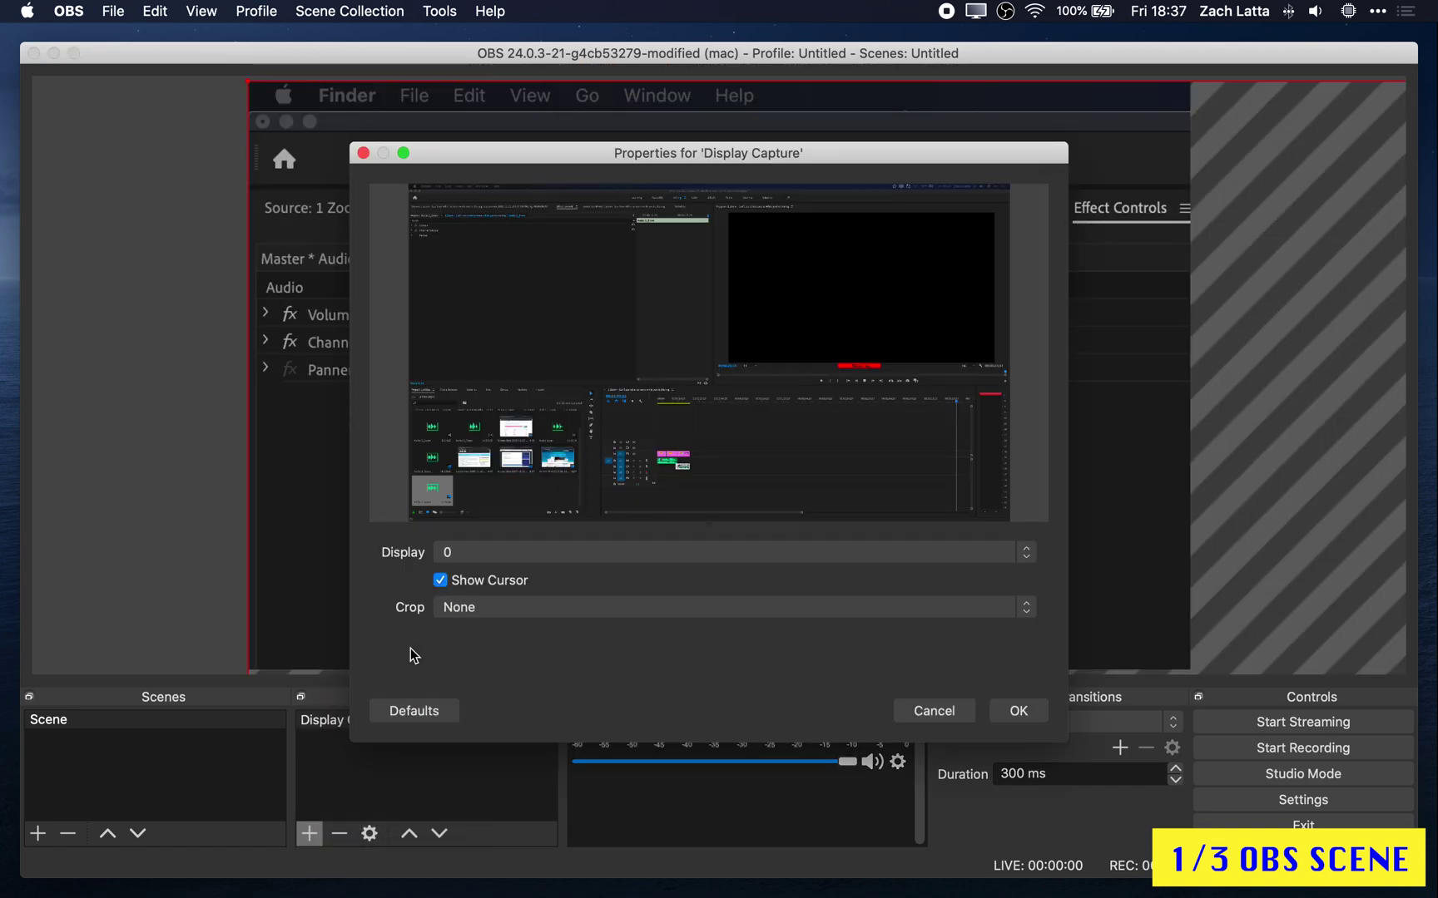
click(726, 546)
click(711, 572)
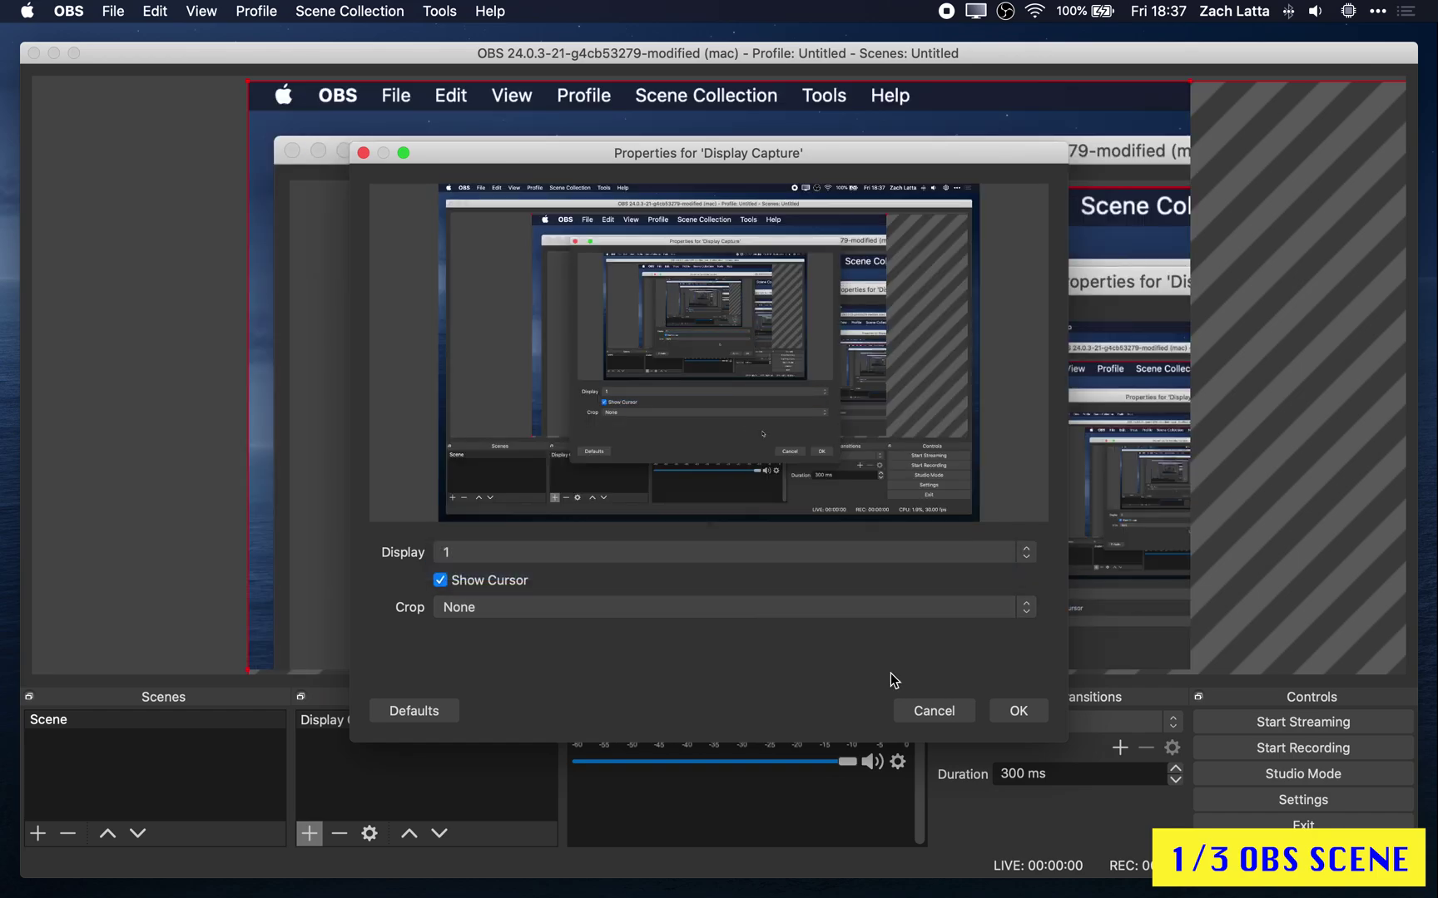
click(1016, 712)
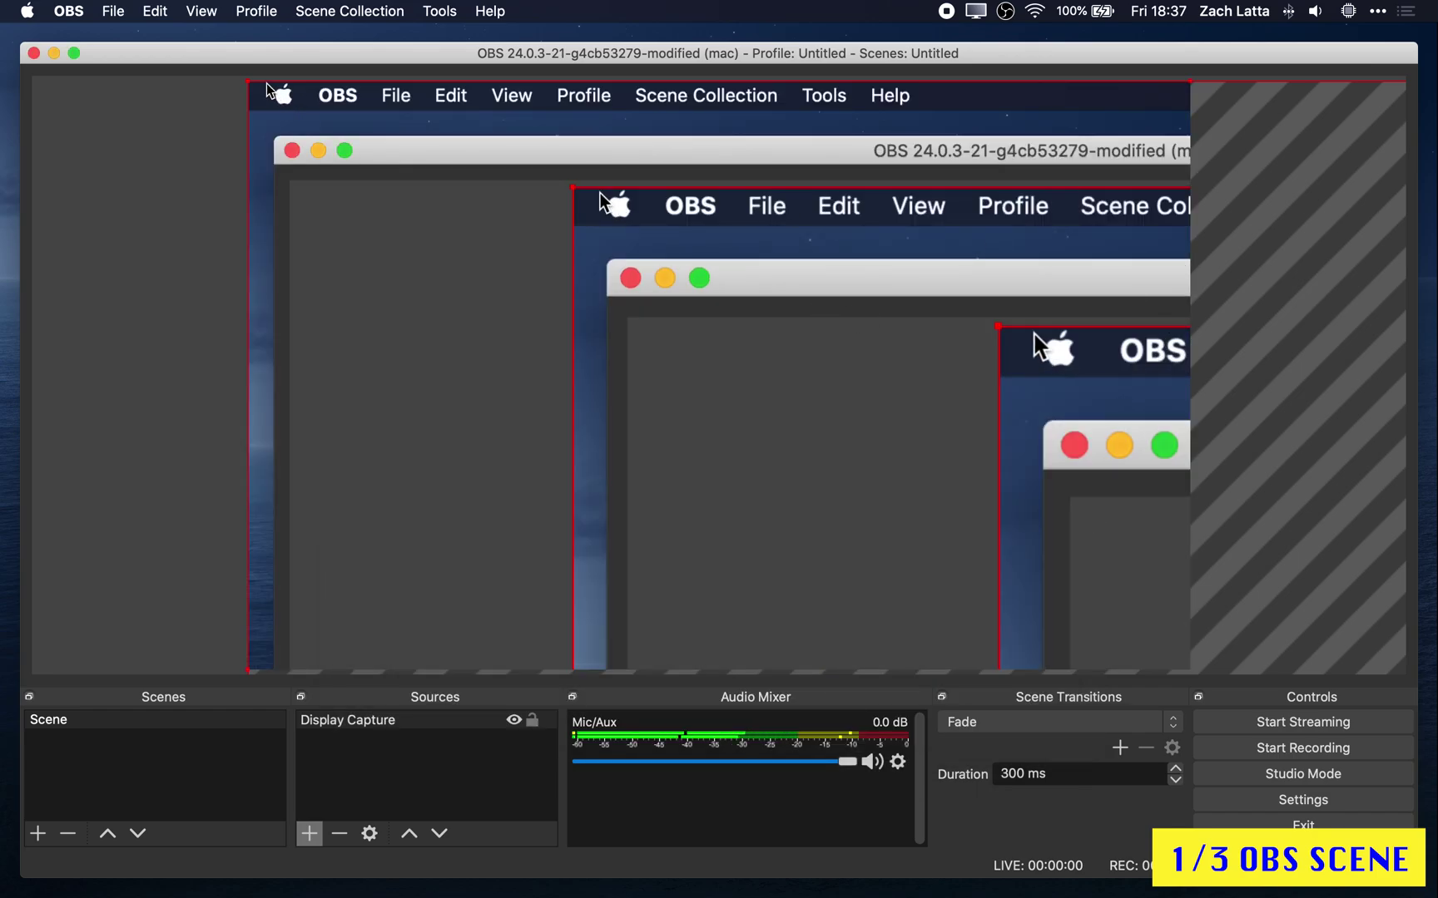
key(super+f)
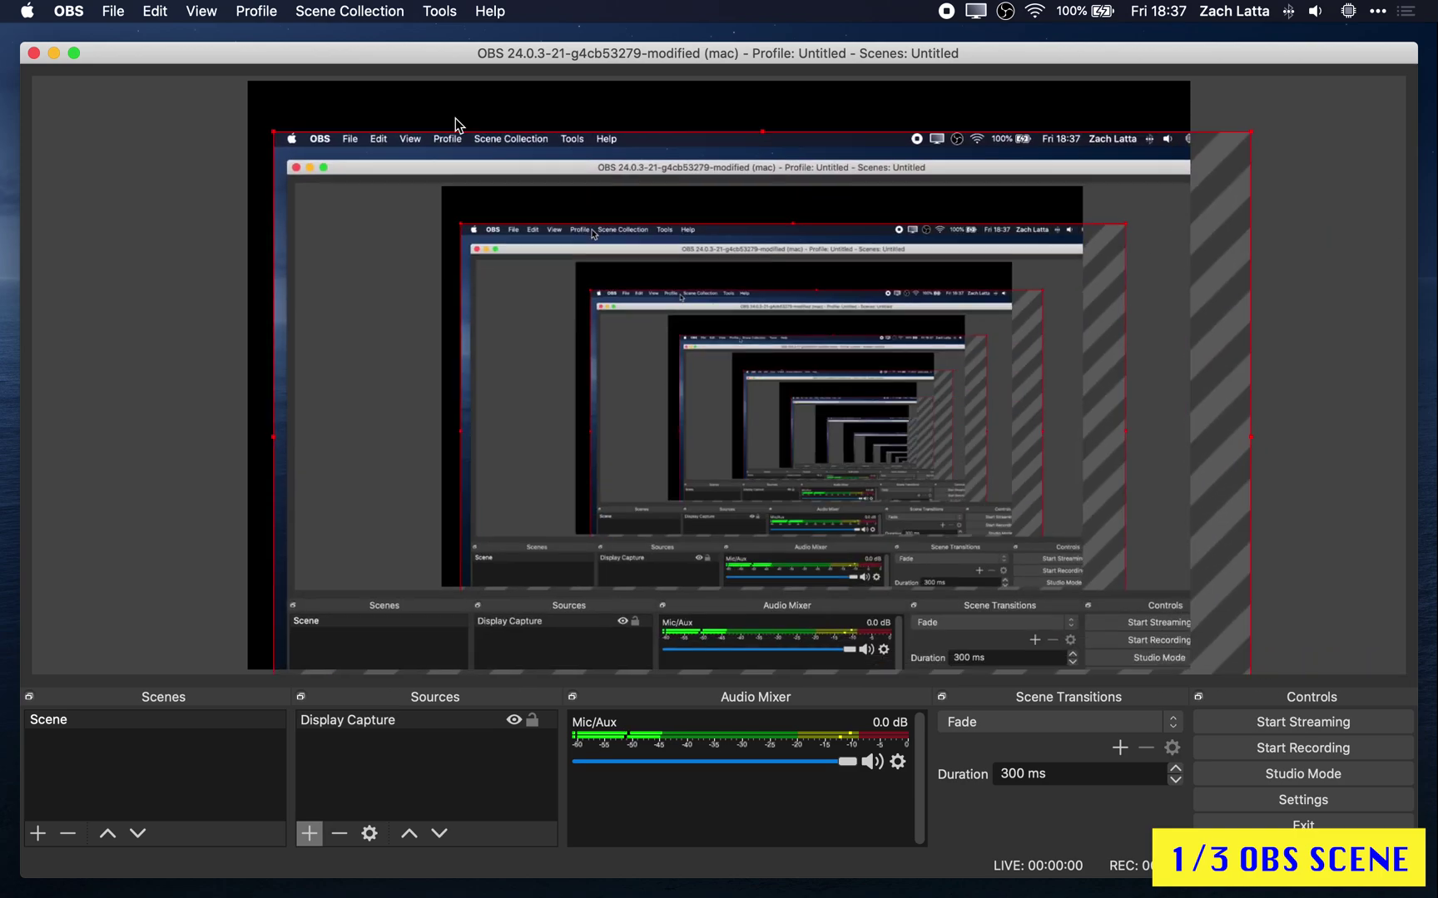
key(super+f)
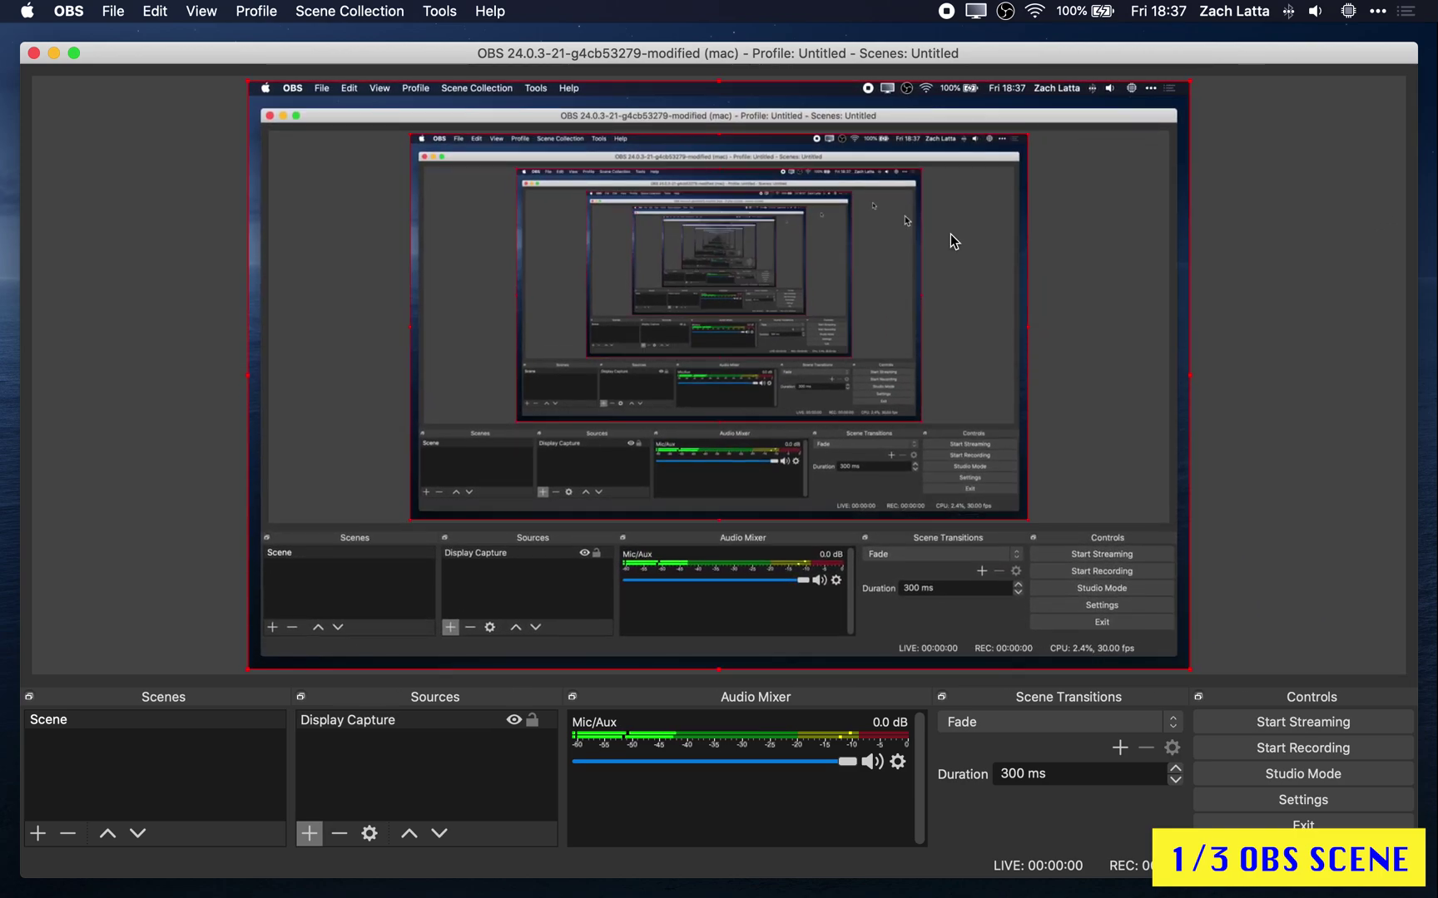
- Add the FaceTime HD Camera as a Video Capture Device and shrink it into the bottom-right corner
click(308, 834)
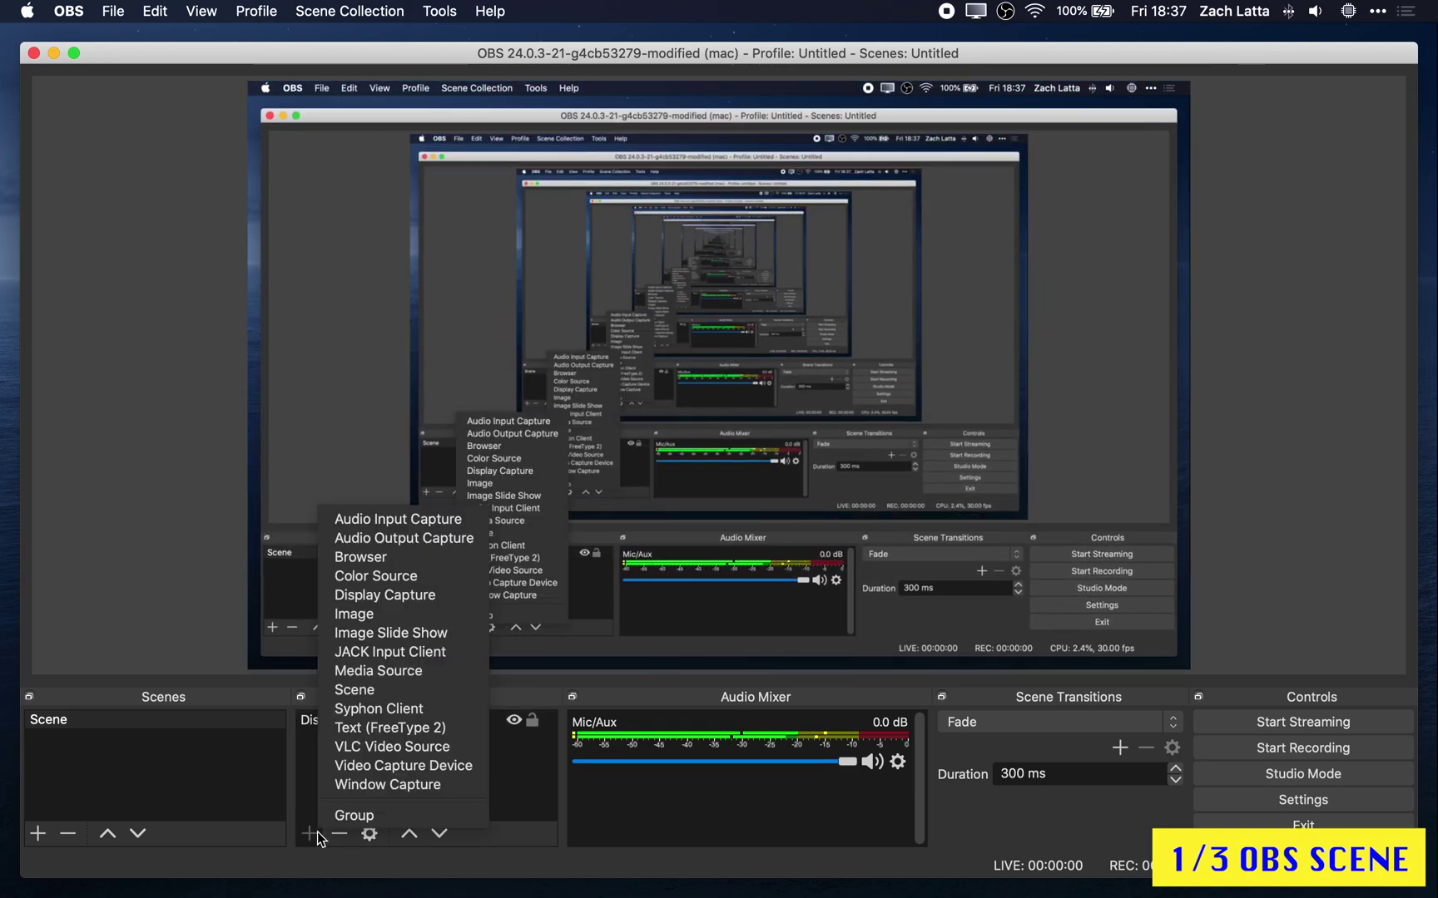
click(366, 765)
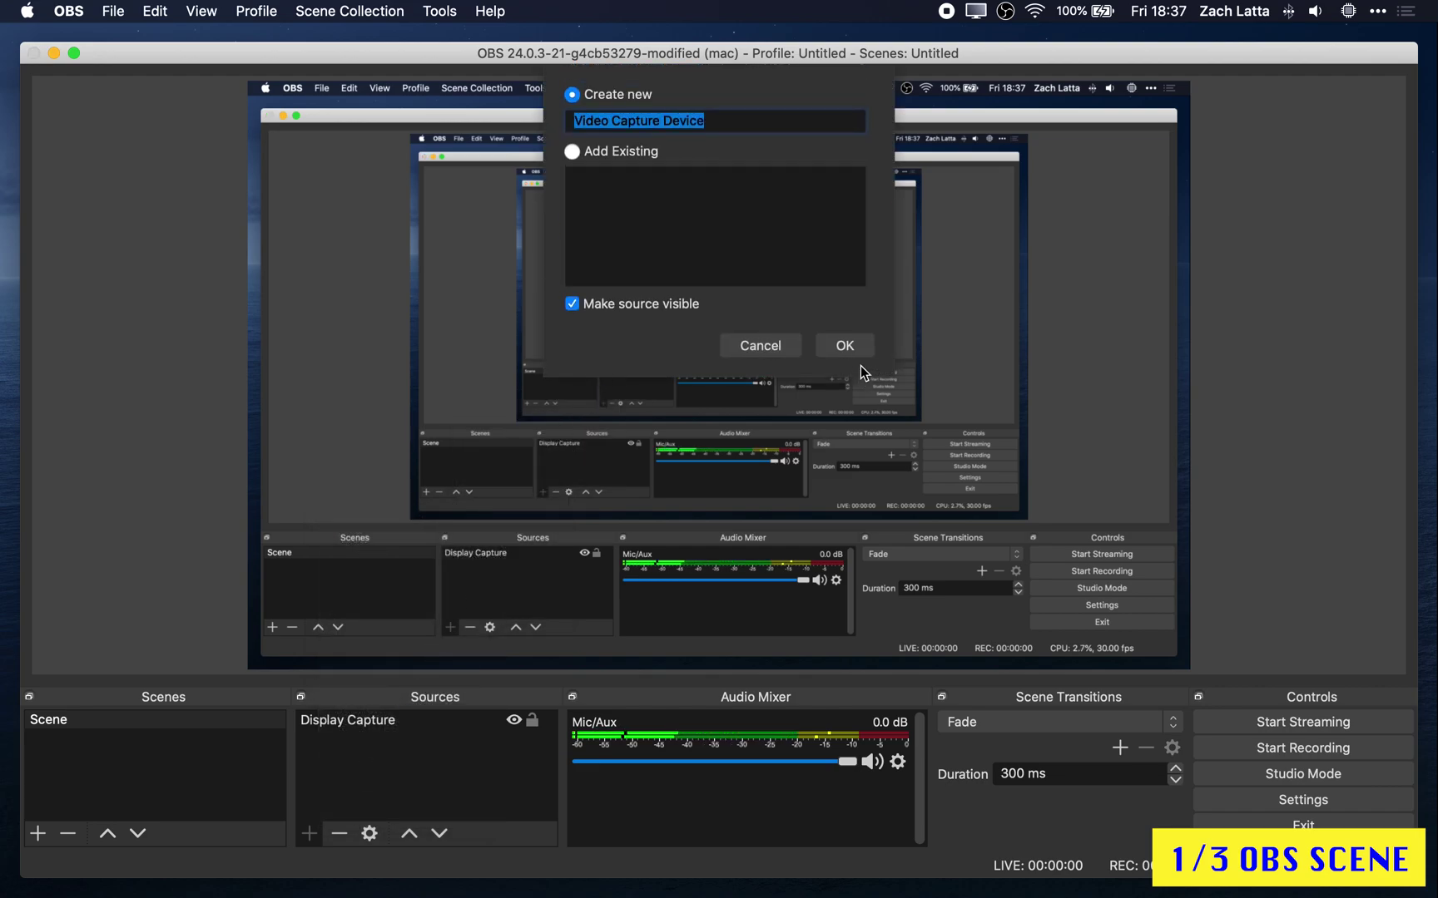
click(844, 346)
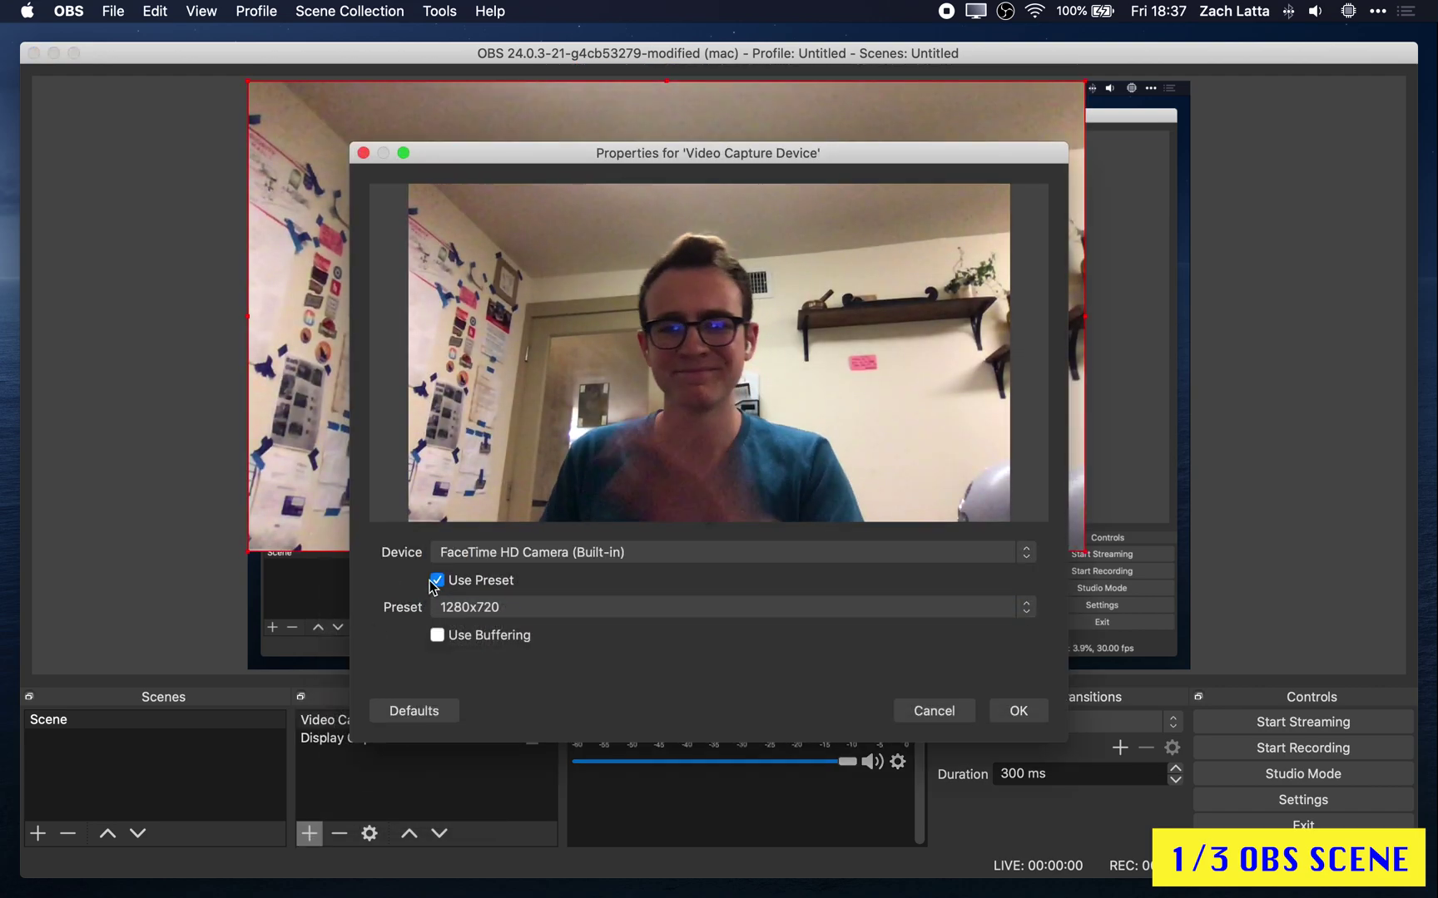
click(1017, 711)
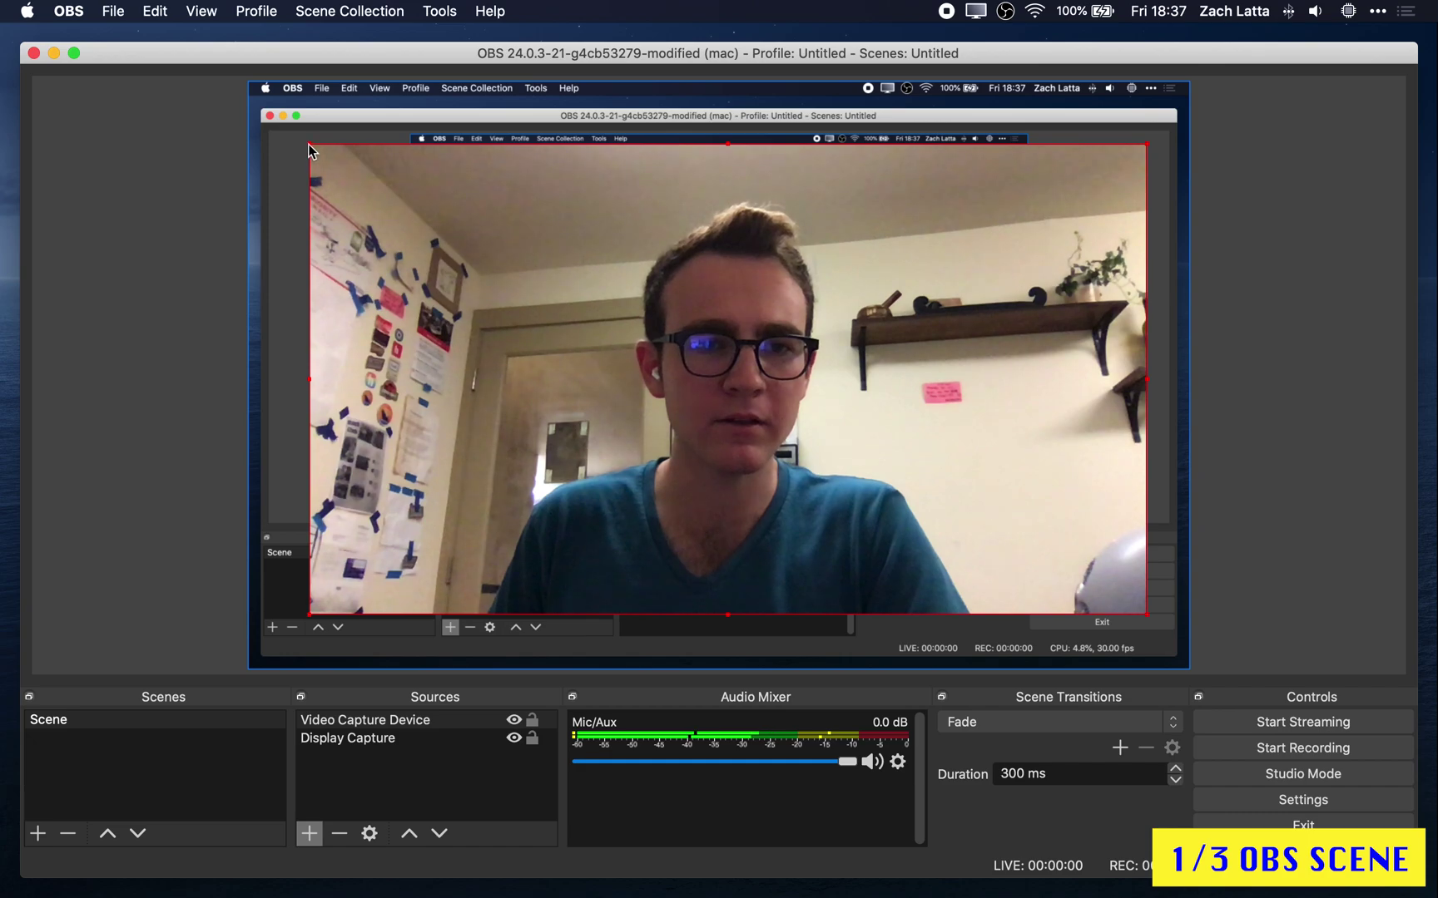
drag(308, 144, 952, 554)
click(1237, 513)
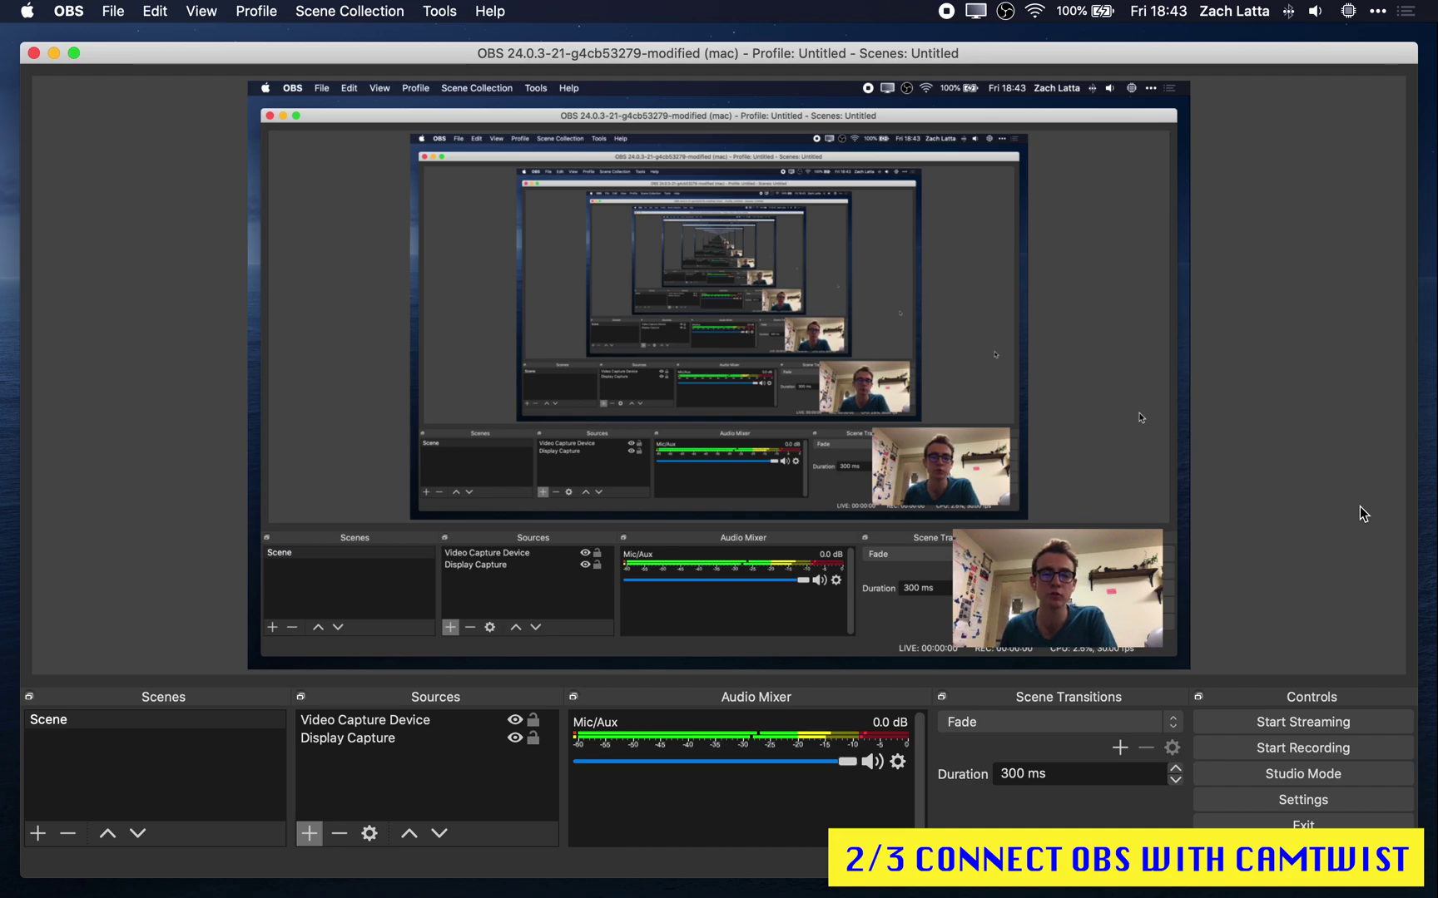
- Add a Syphon Client source and launch SyphonInject from its properties
click(310, 835)
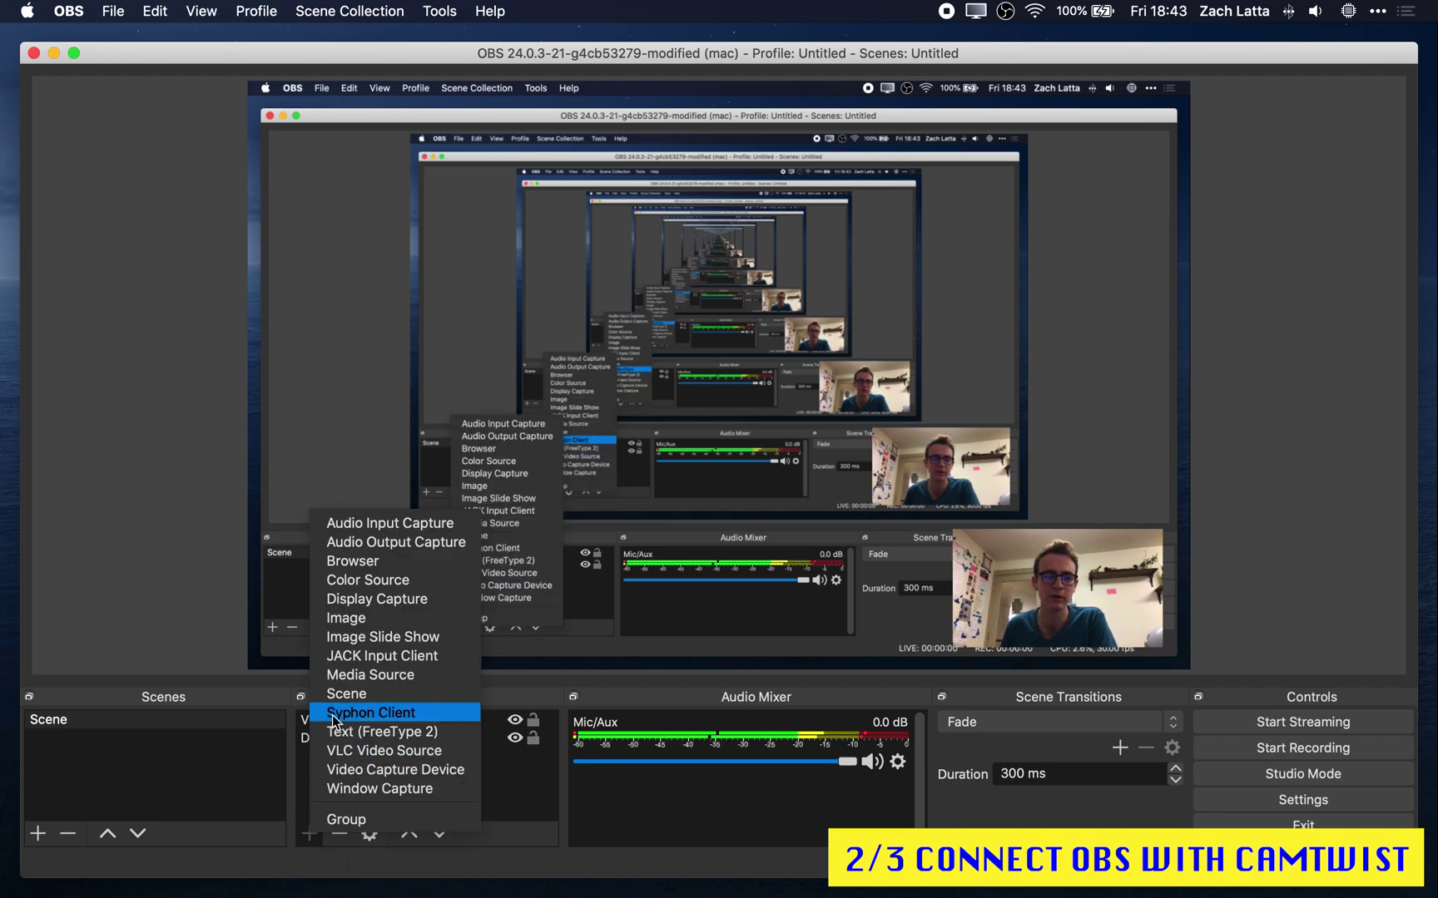
click(333, 720)
click(843, 345)
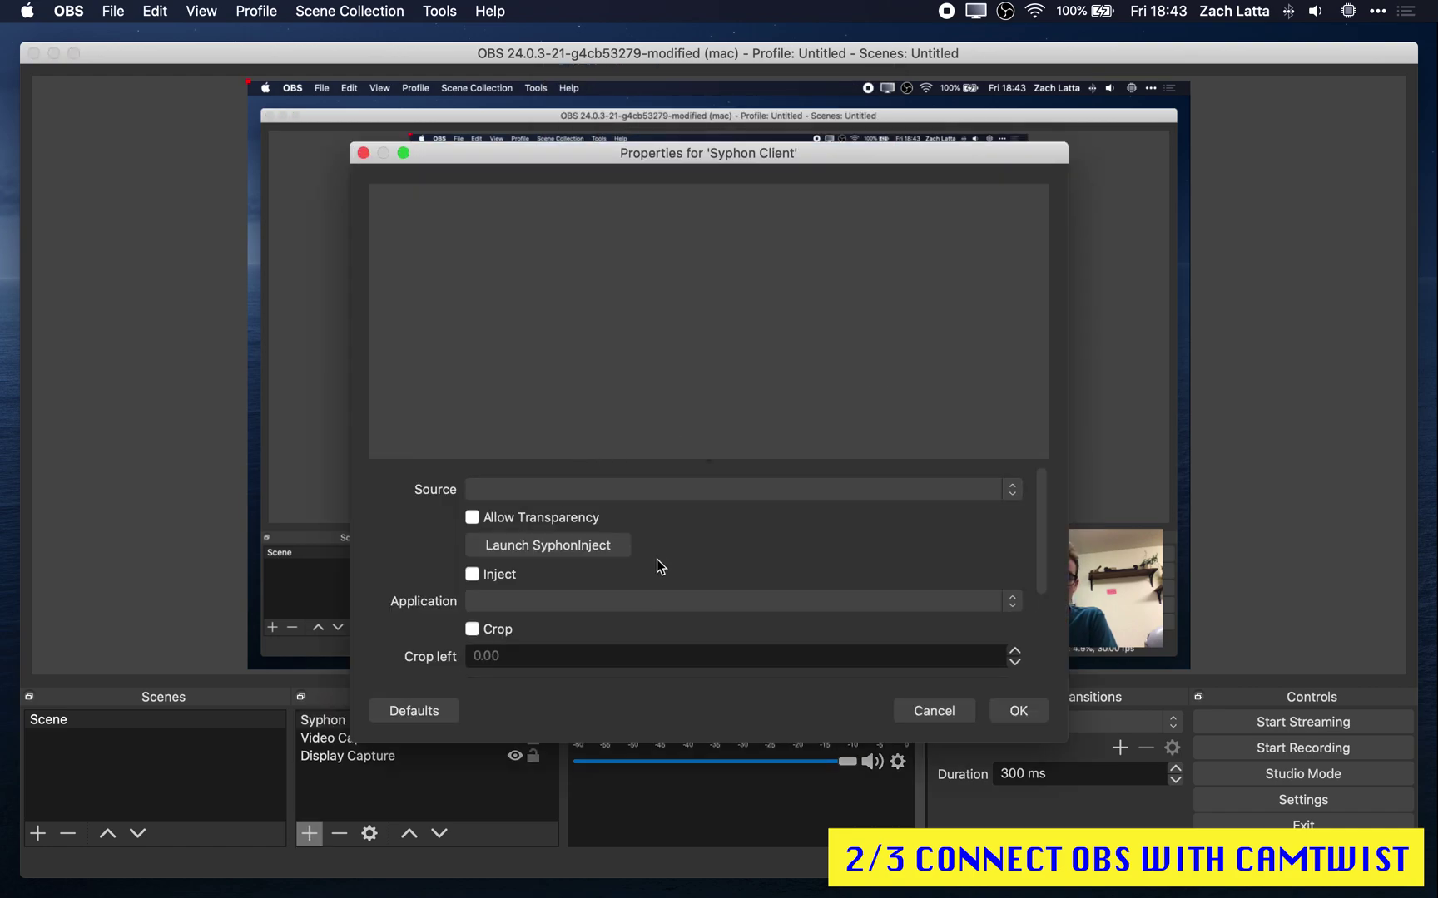
click(585, 549)
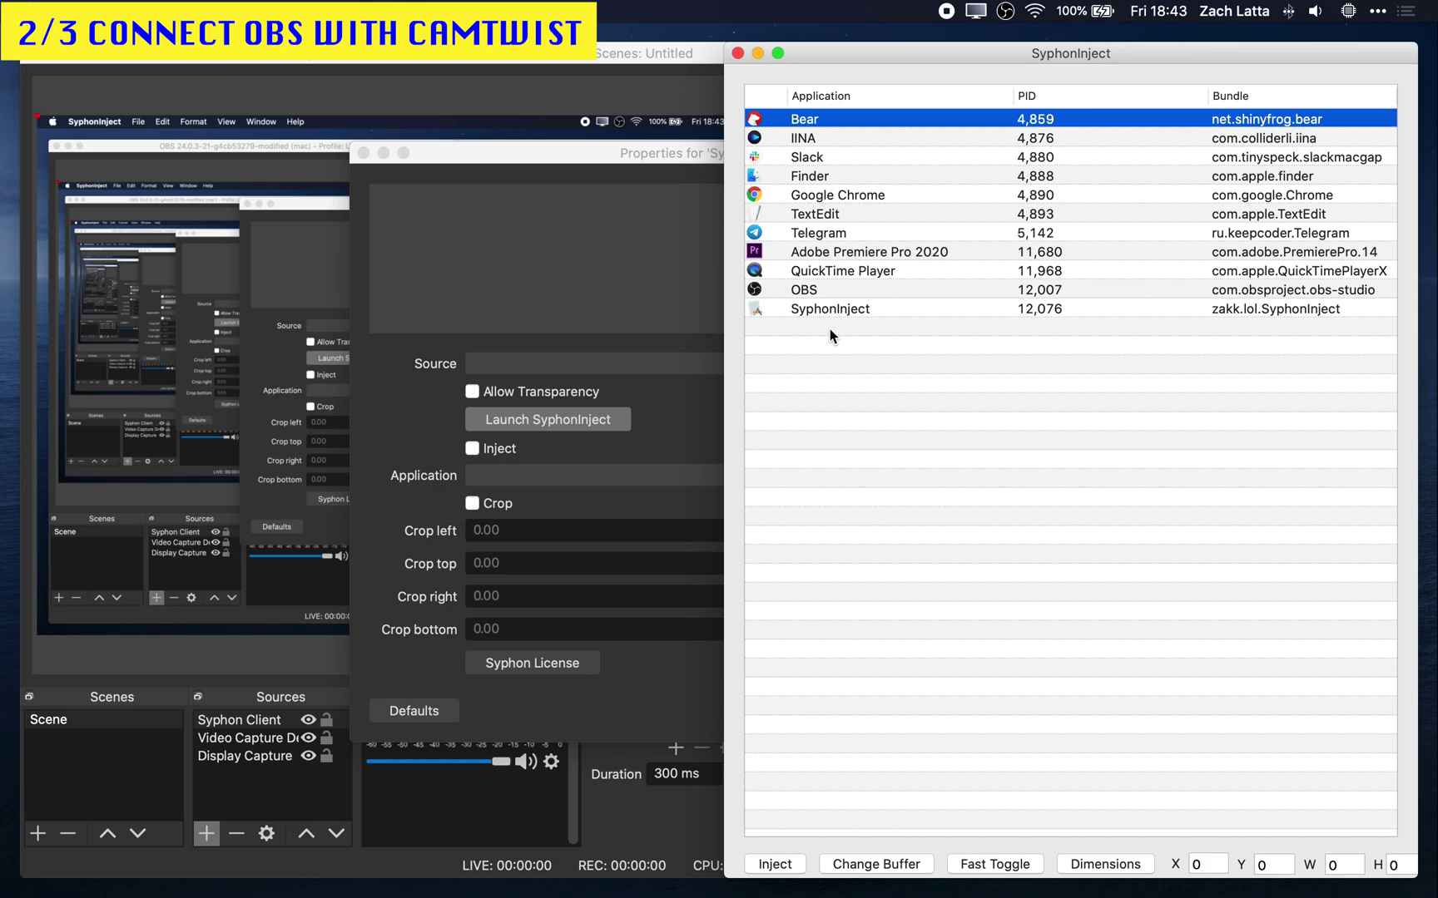
- Select OBS in the SyphonInject list and inject Syphon into it
click(821, 292)
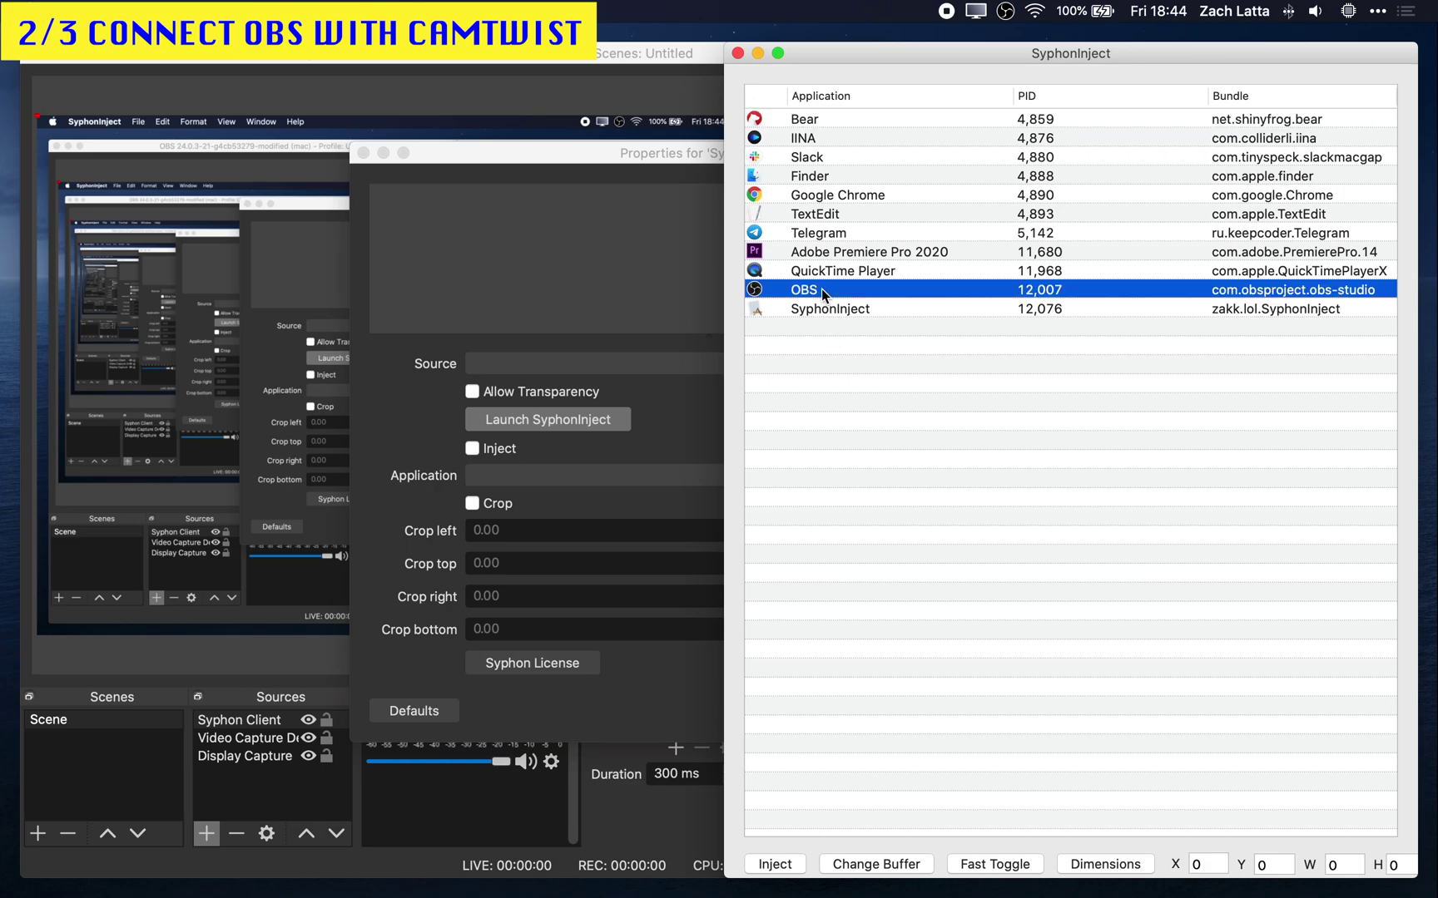
click(774, 865)
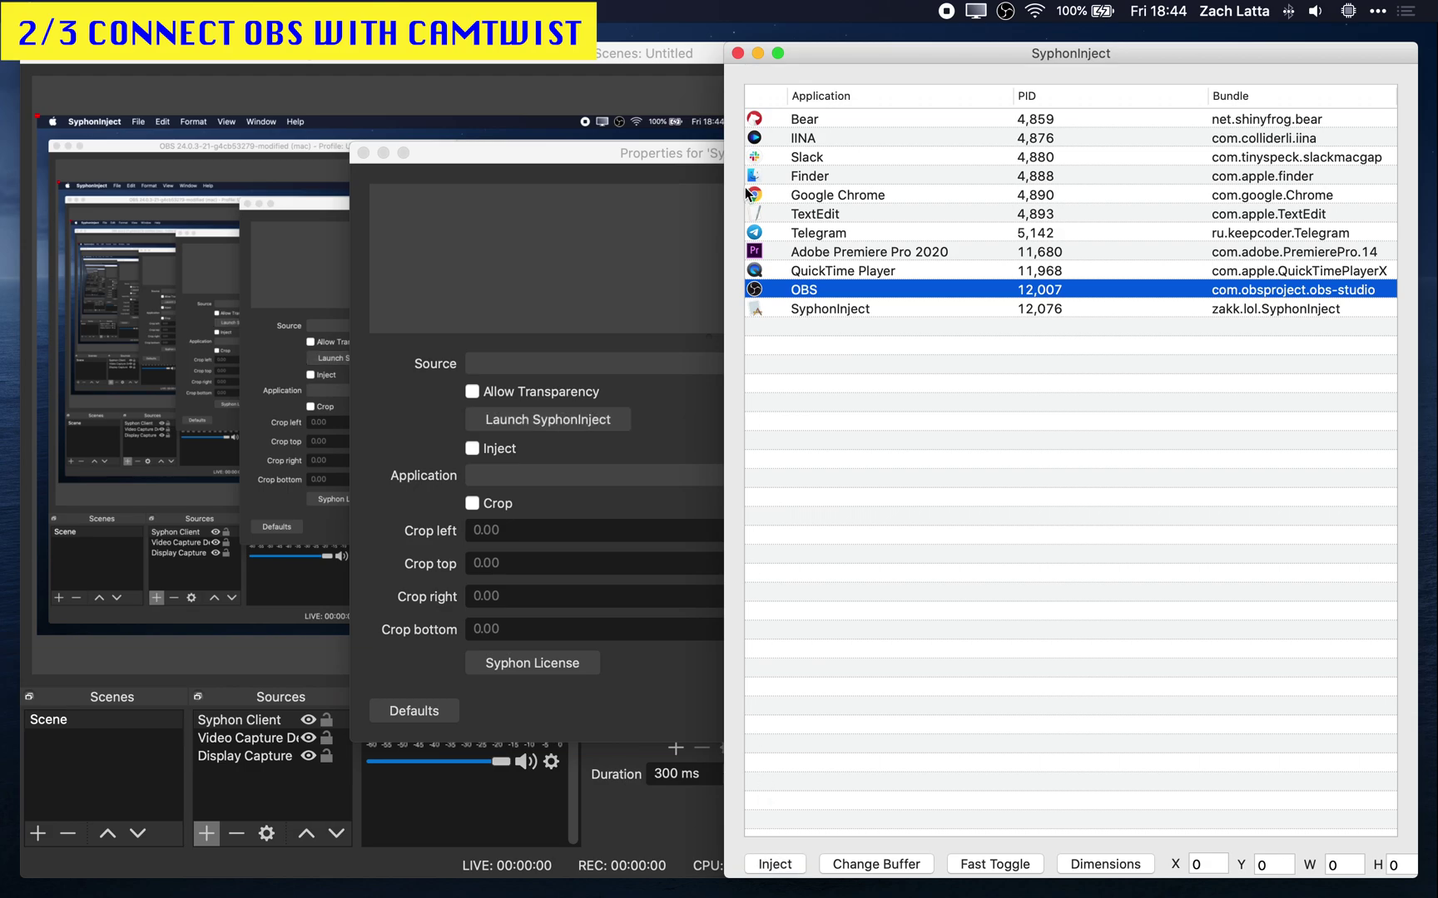
- Set the Syphon Client source to [OBS] InjectedSyphon, injecting into OBS, and confirm
click(739, 53)
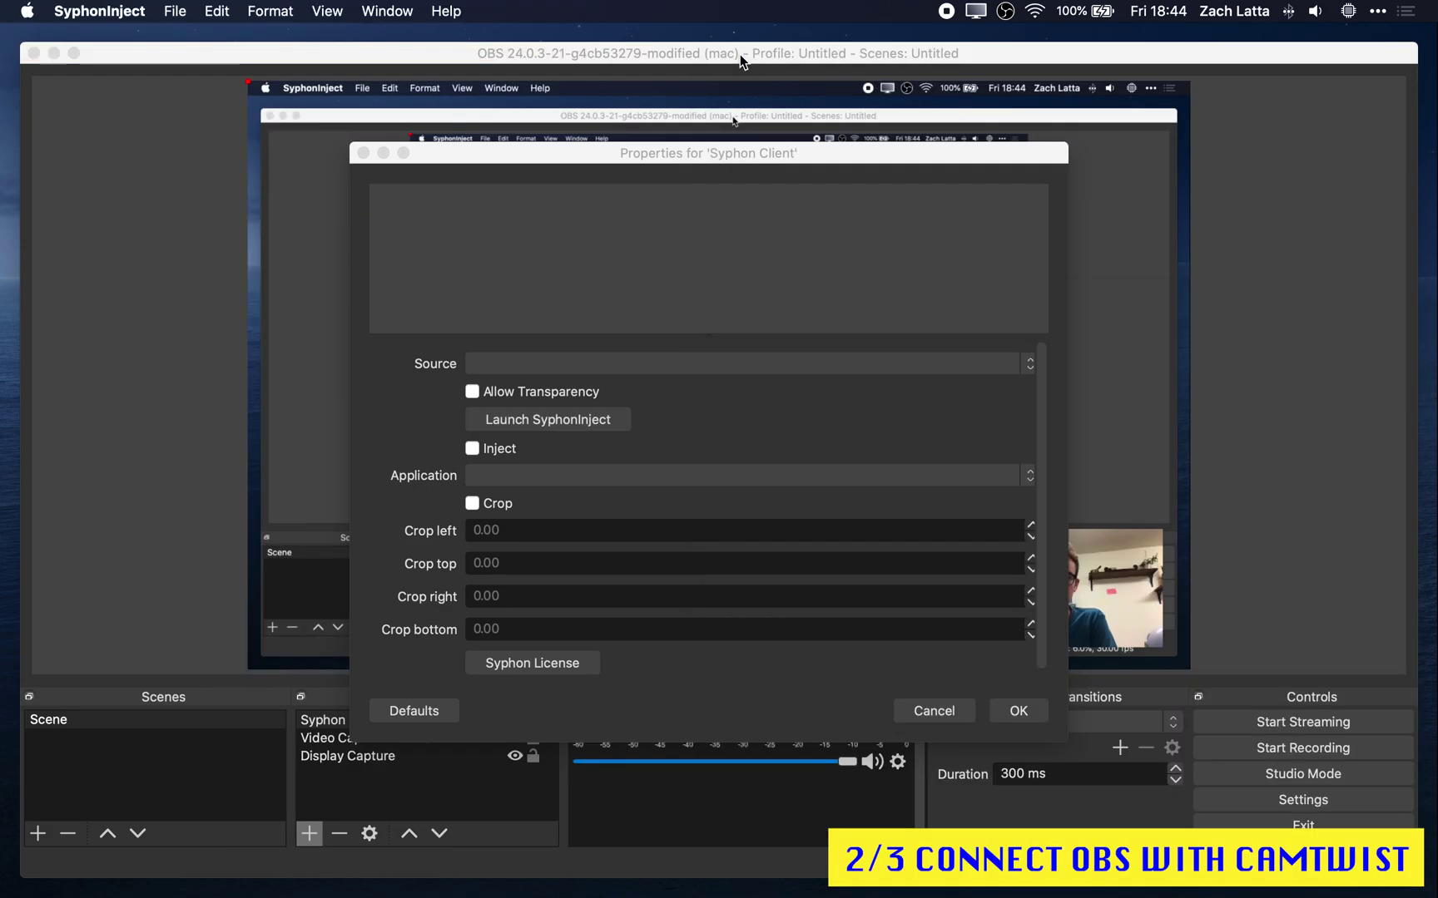
click(768, 156)
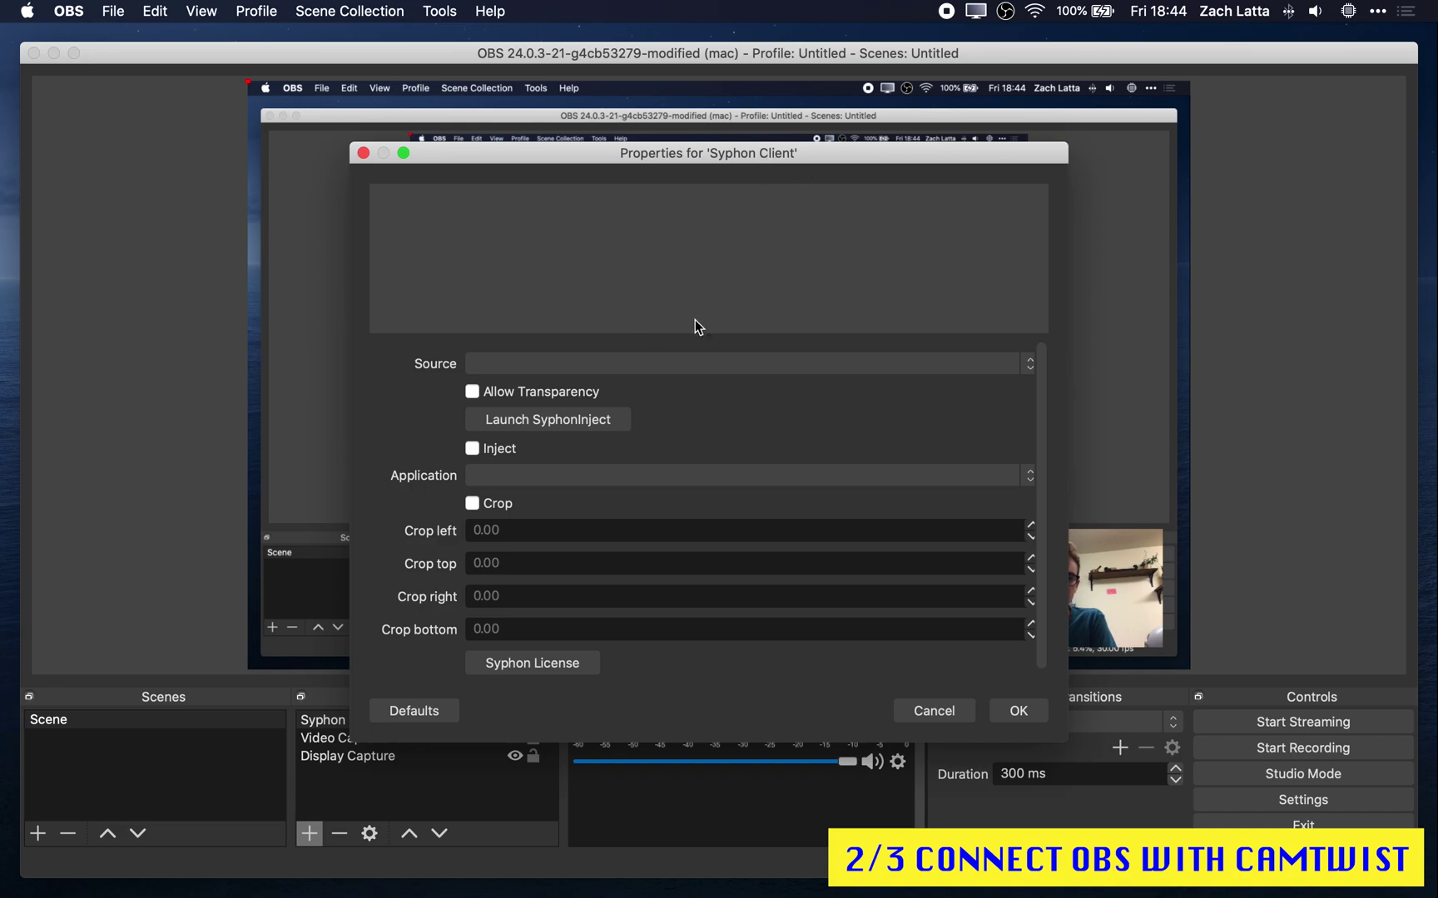
click(697, 363)
click(701, 382)
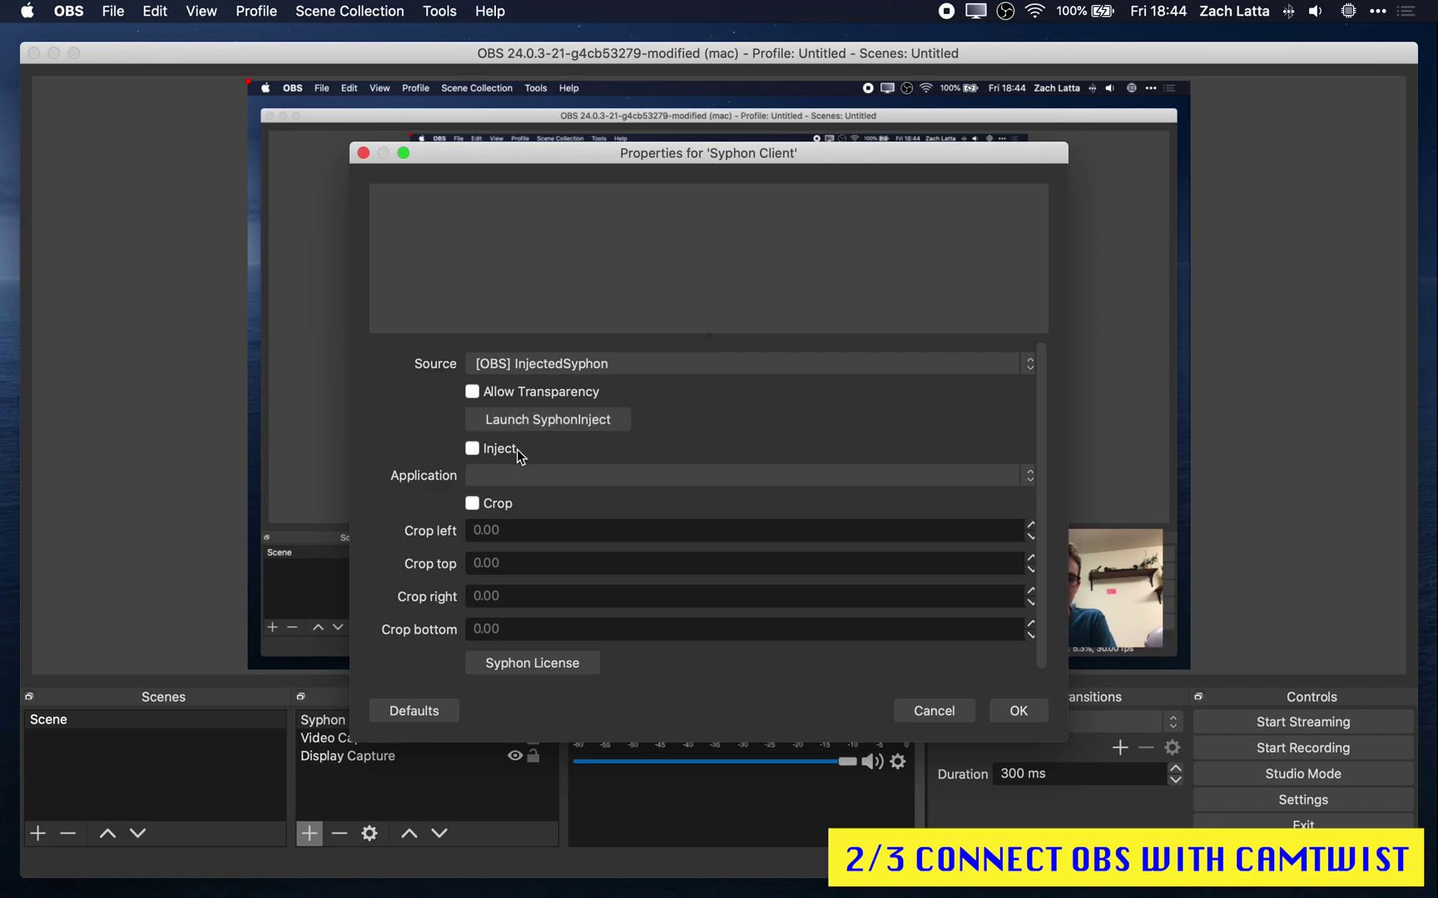
click(499, 475)
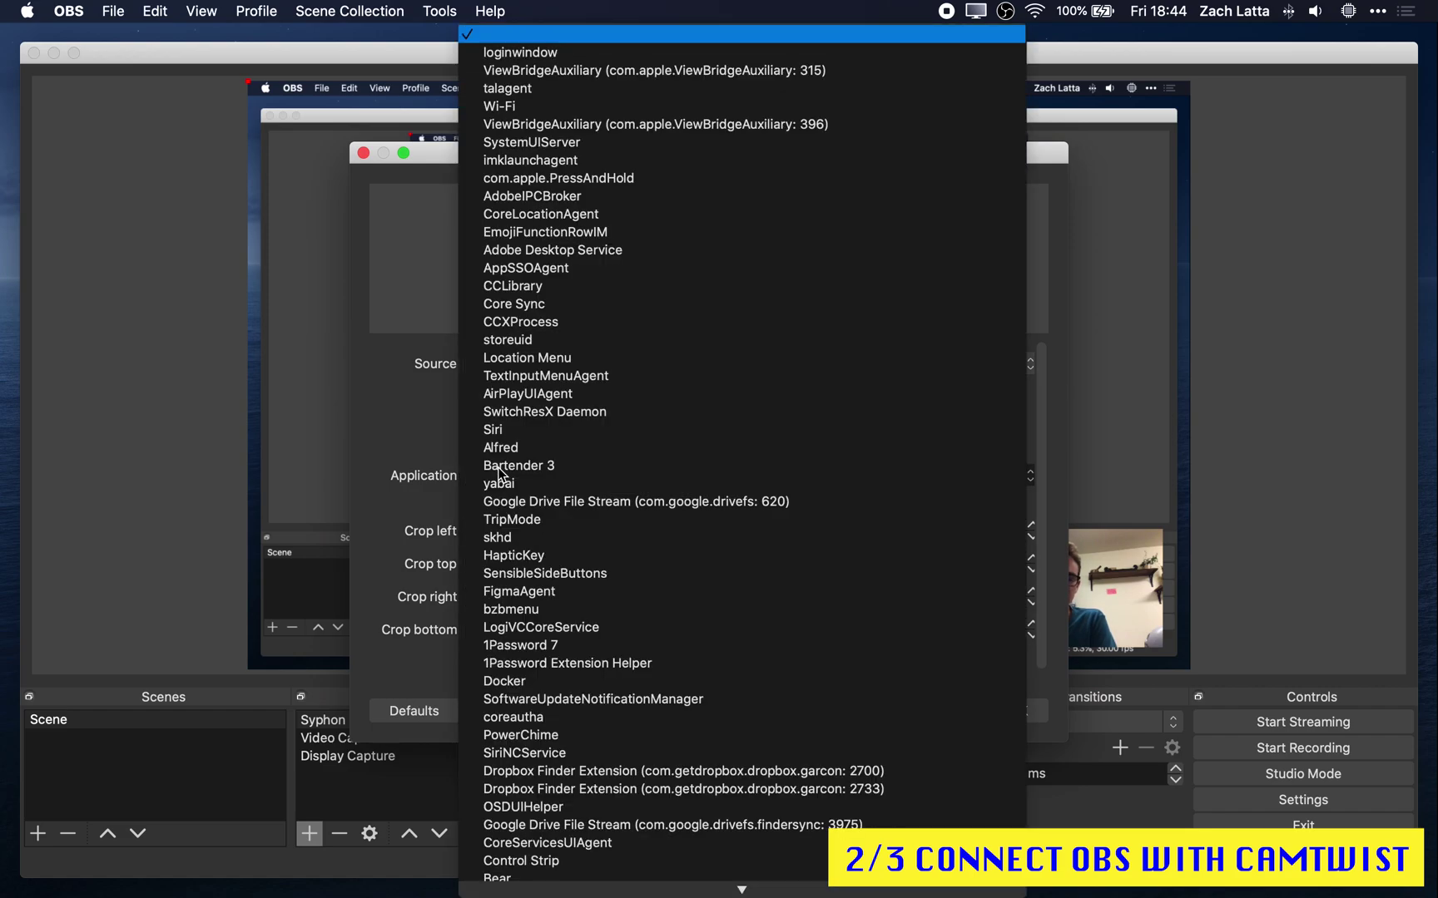
scroll(524, 532, down, 10)
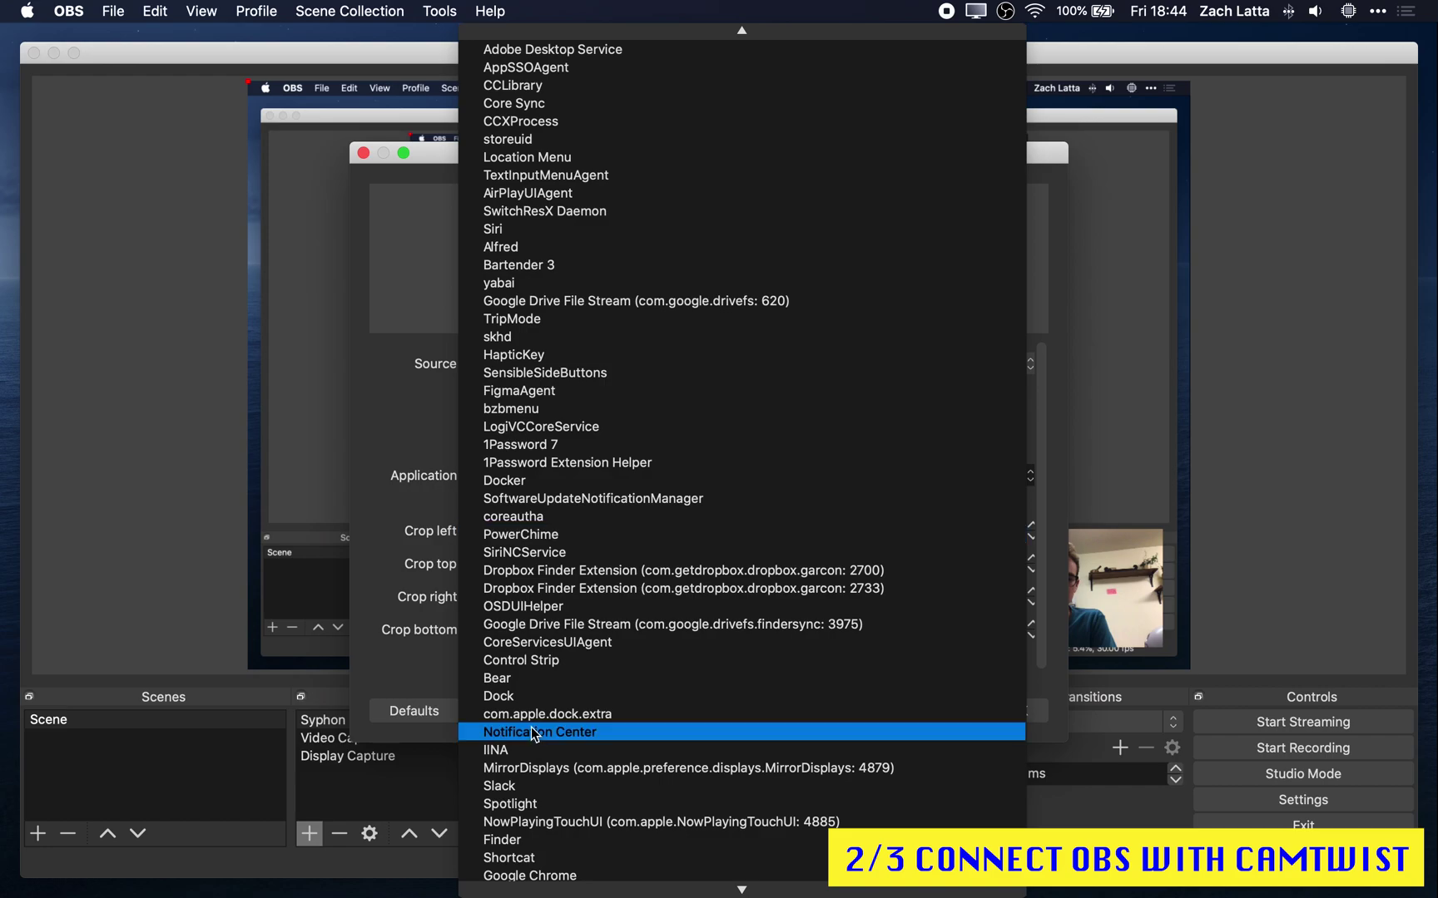
scroll(532, 728, down, 7)
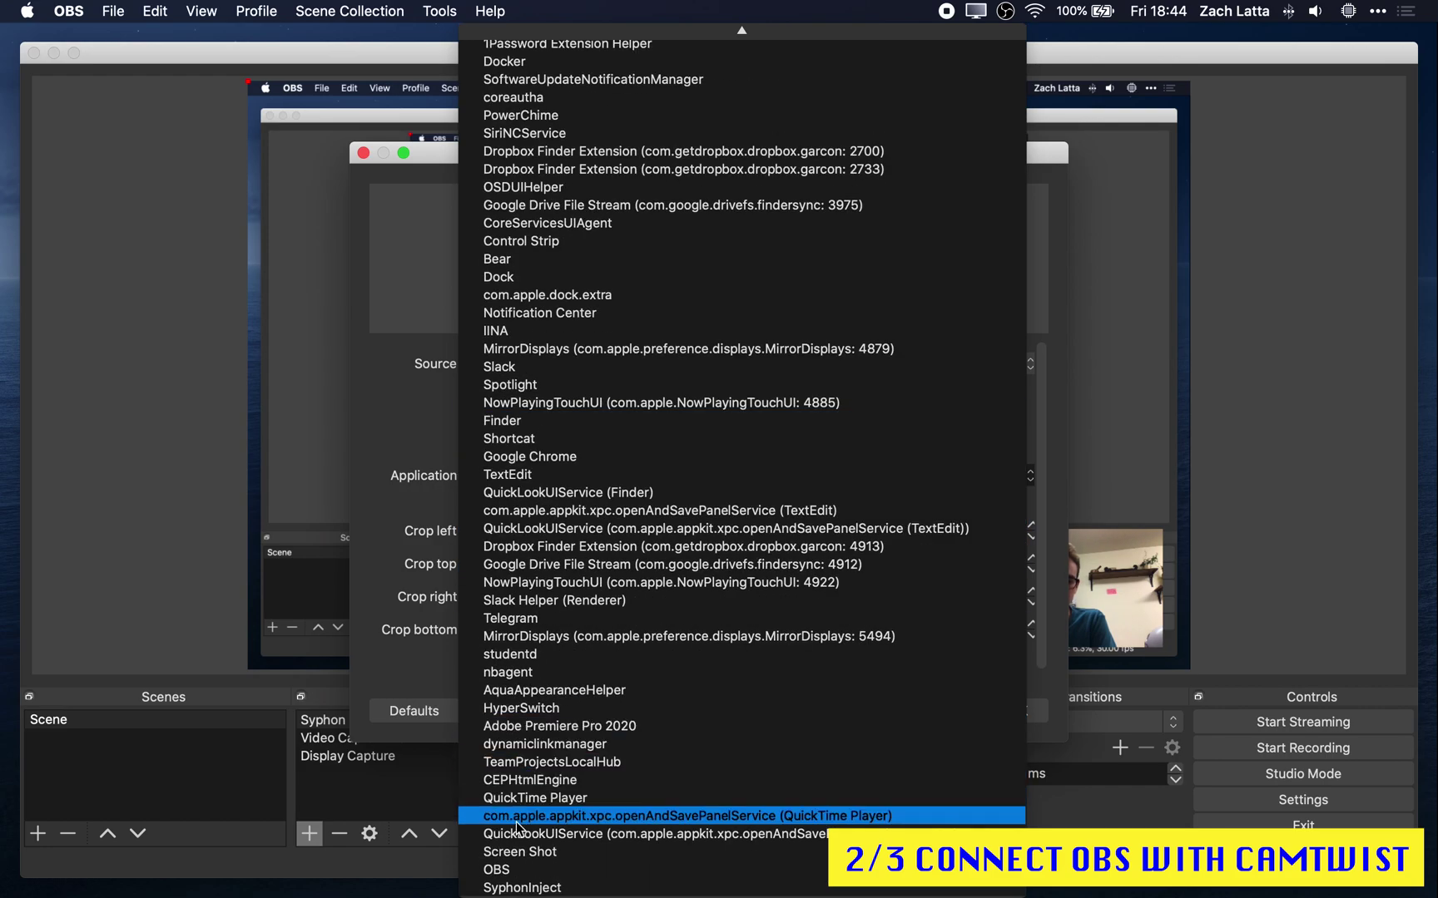
click(528, 869)
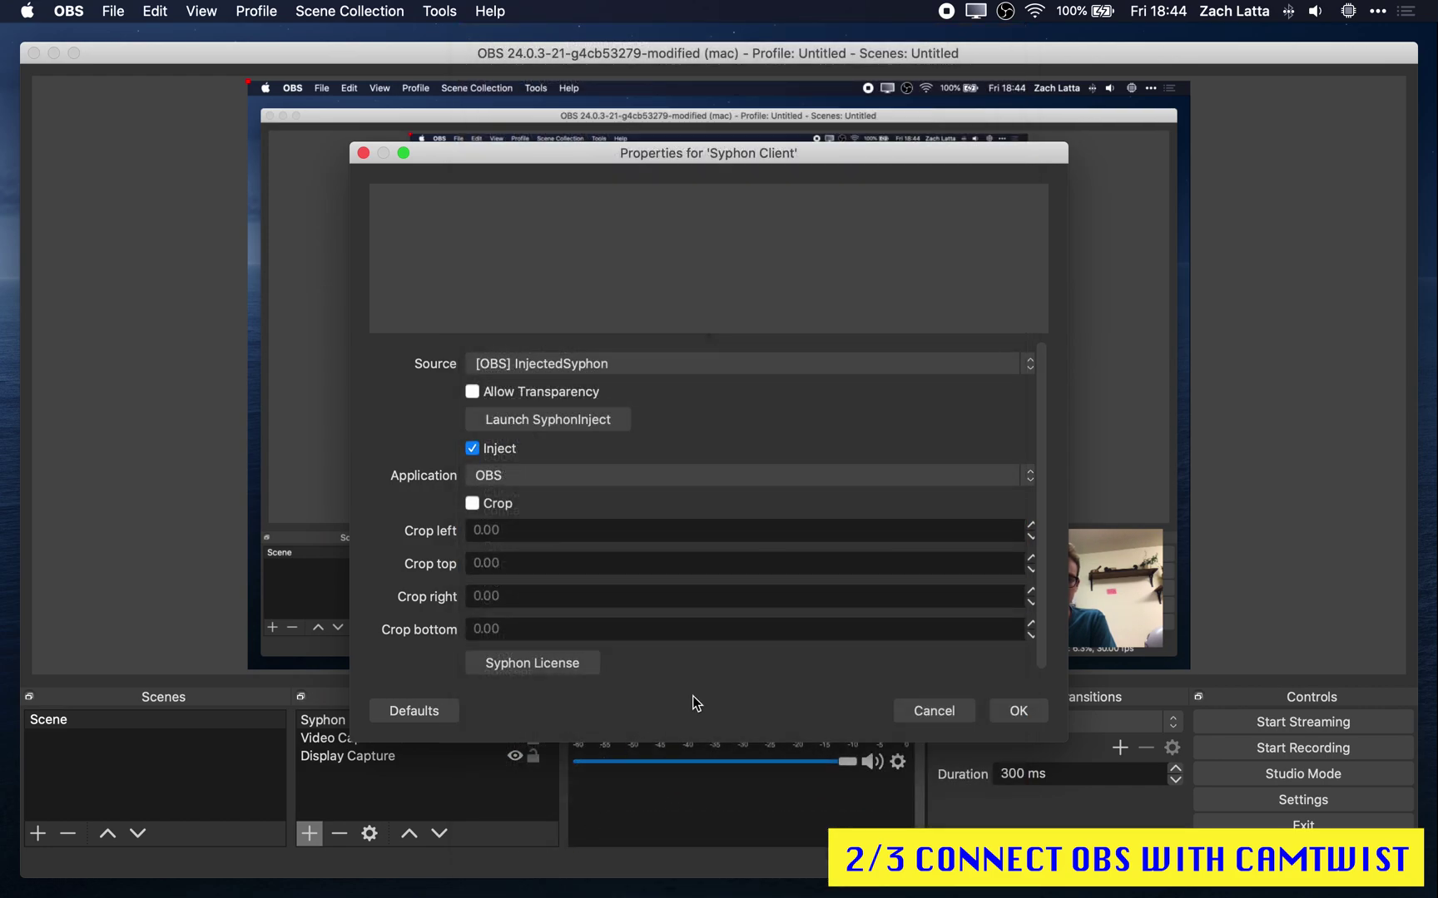
click(1018, 711)
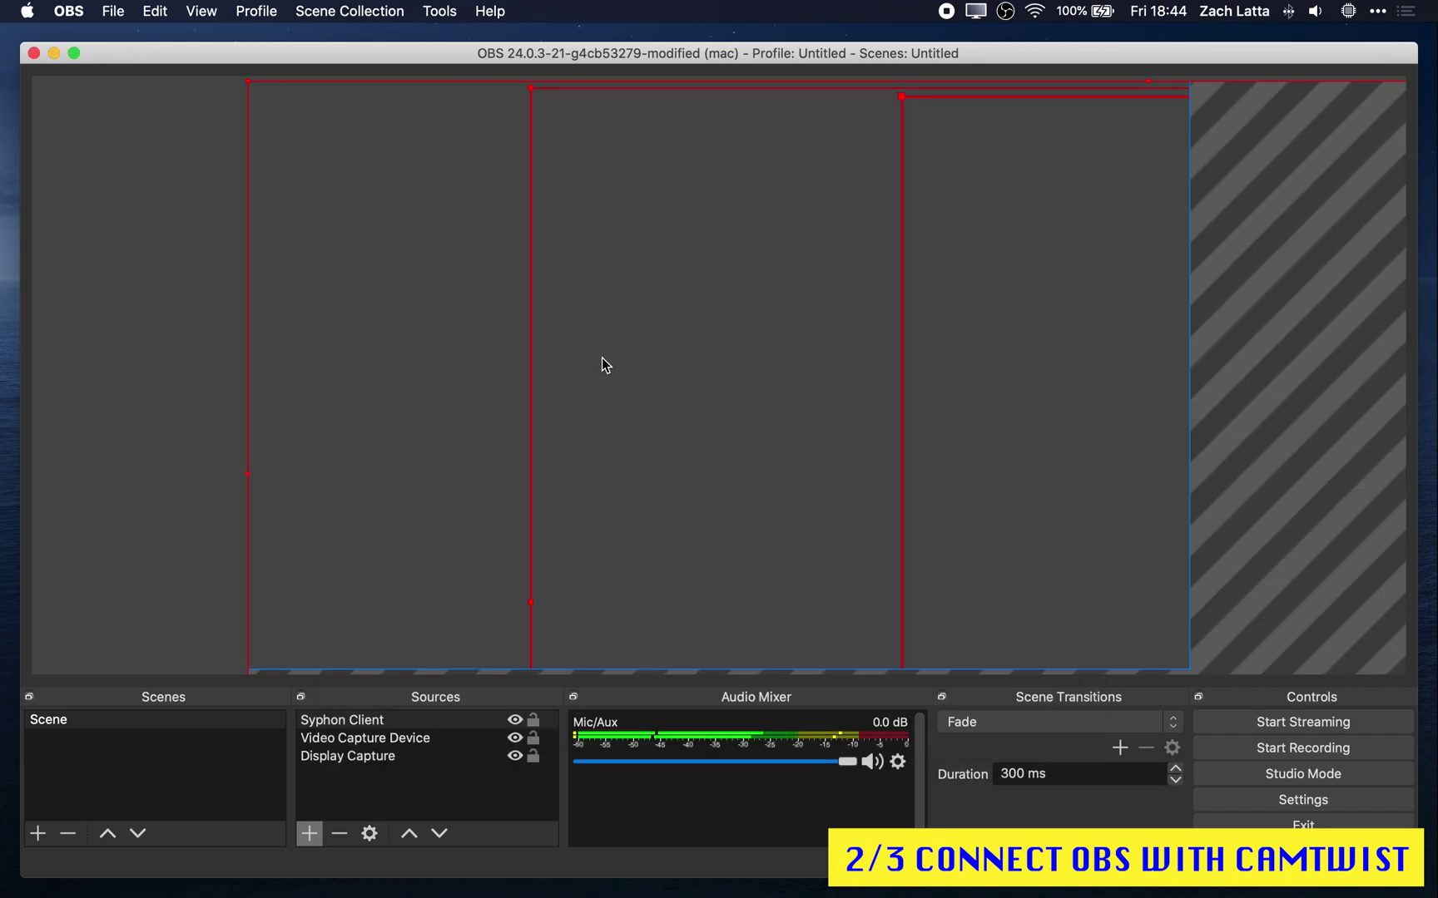
- Drag the Syphon Client source's corner down-right in two moves, then deselect it
drag(247, 79, 395, 164)
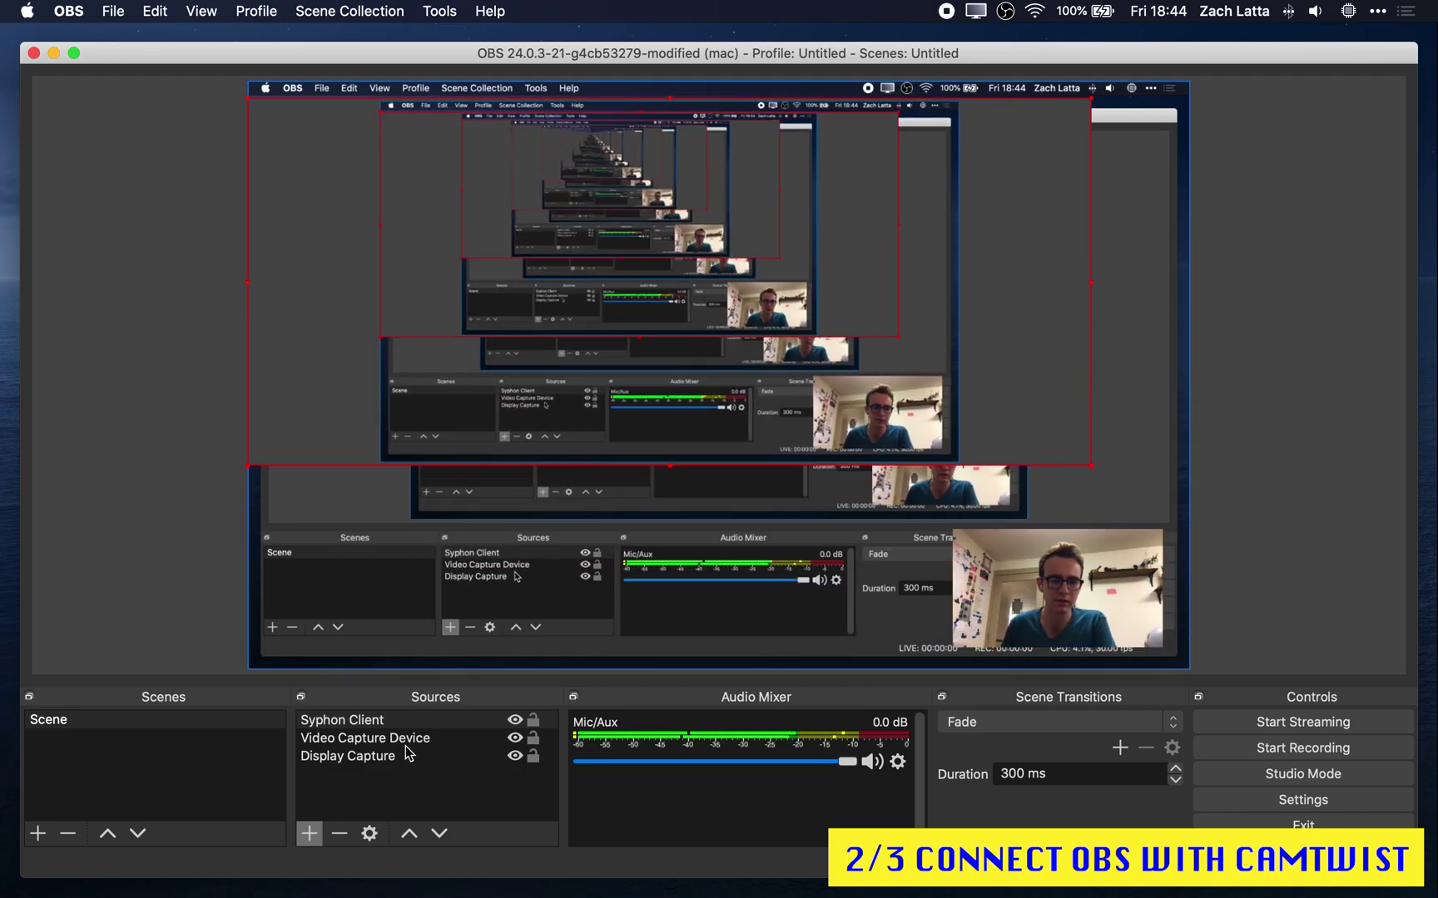
drag(356, 265, 394, 312)
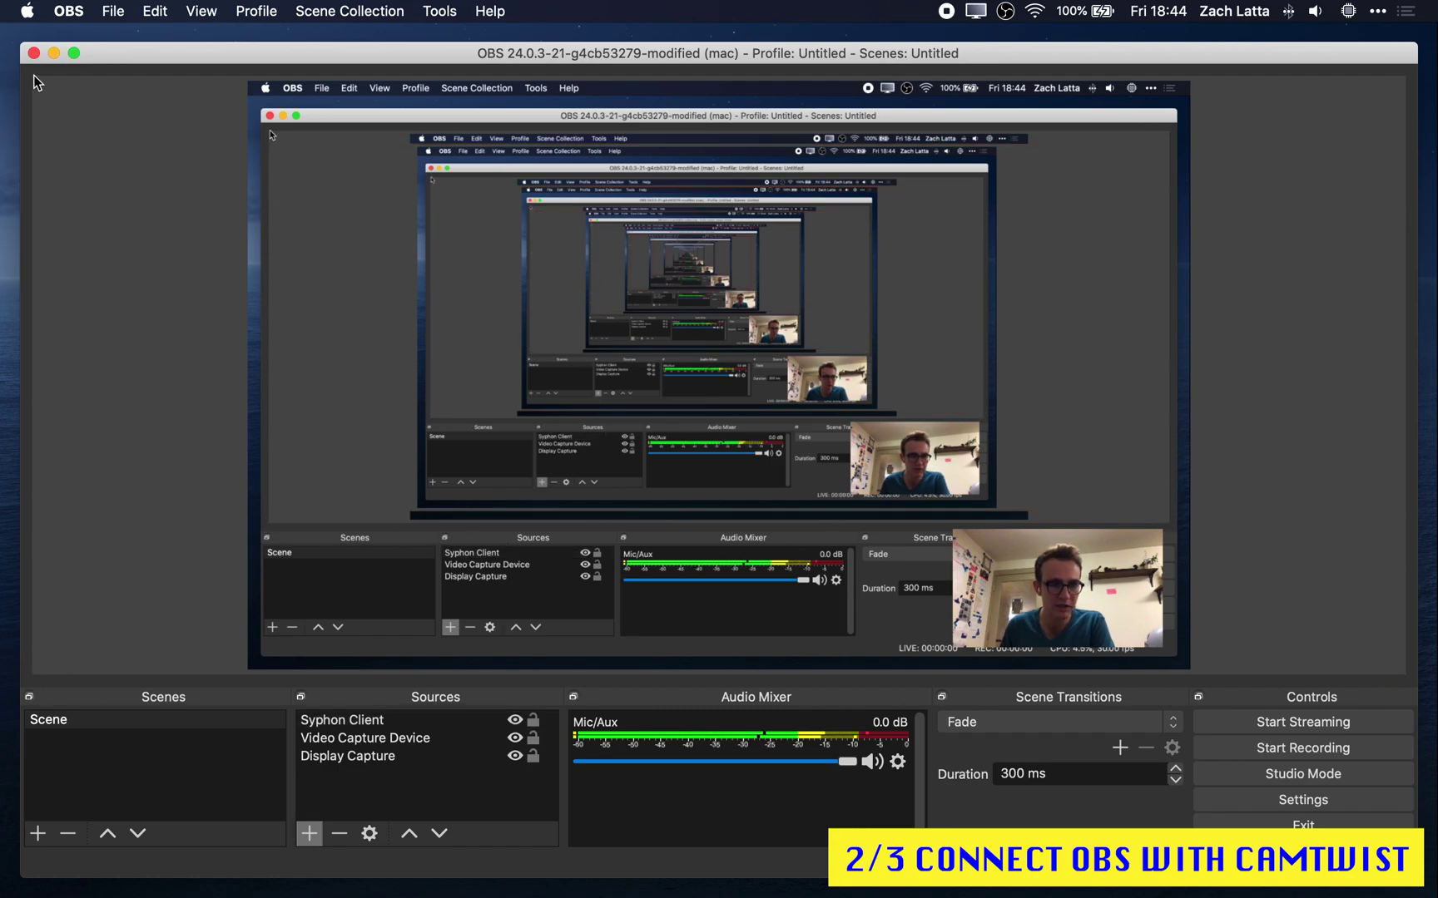
click(268, 149)
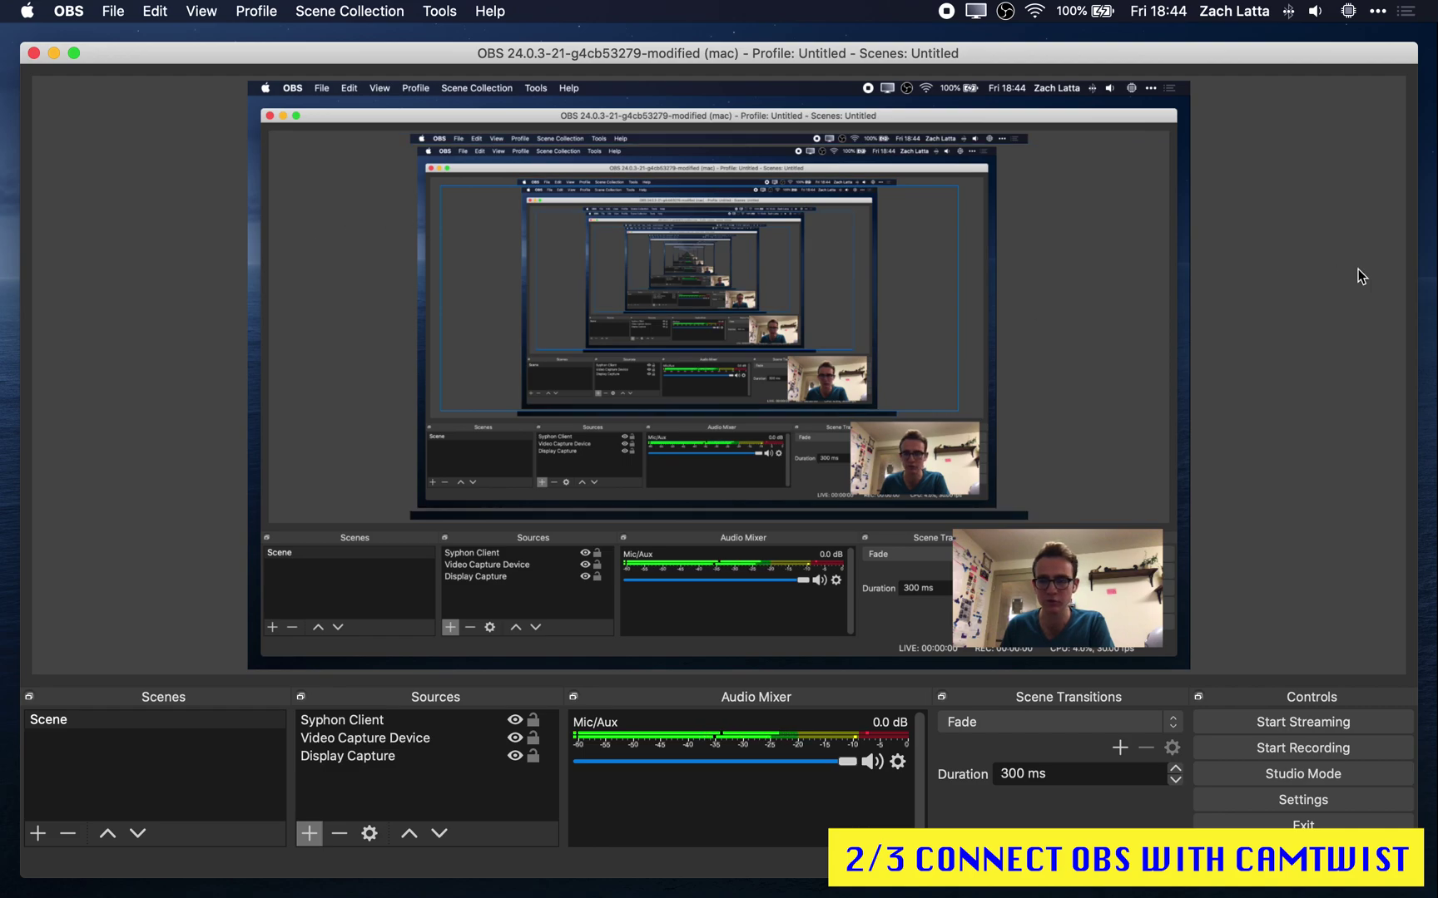
- Enlarge the OBS window and stretch the display capture to fill the canvas
drag(1417, 139, 1001, 151)
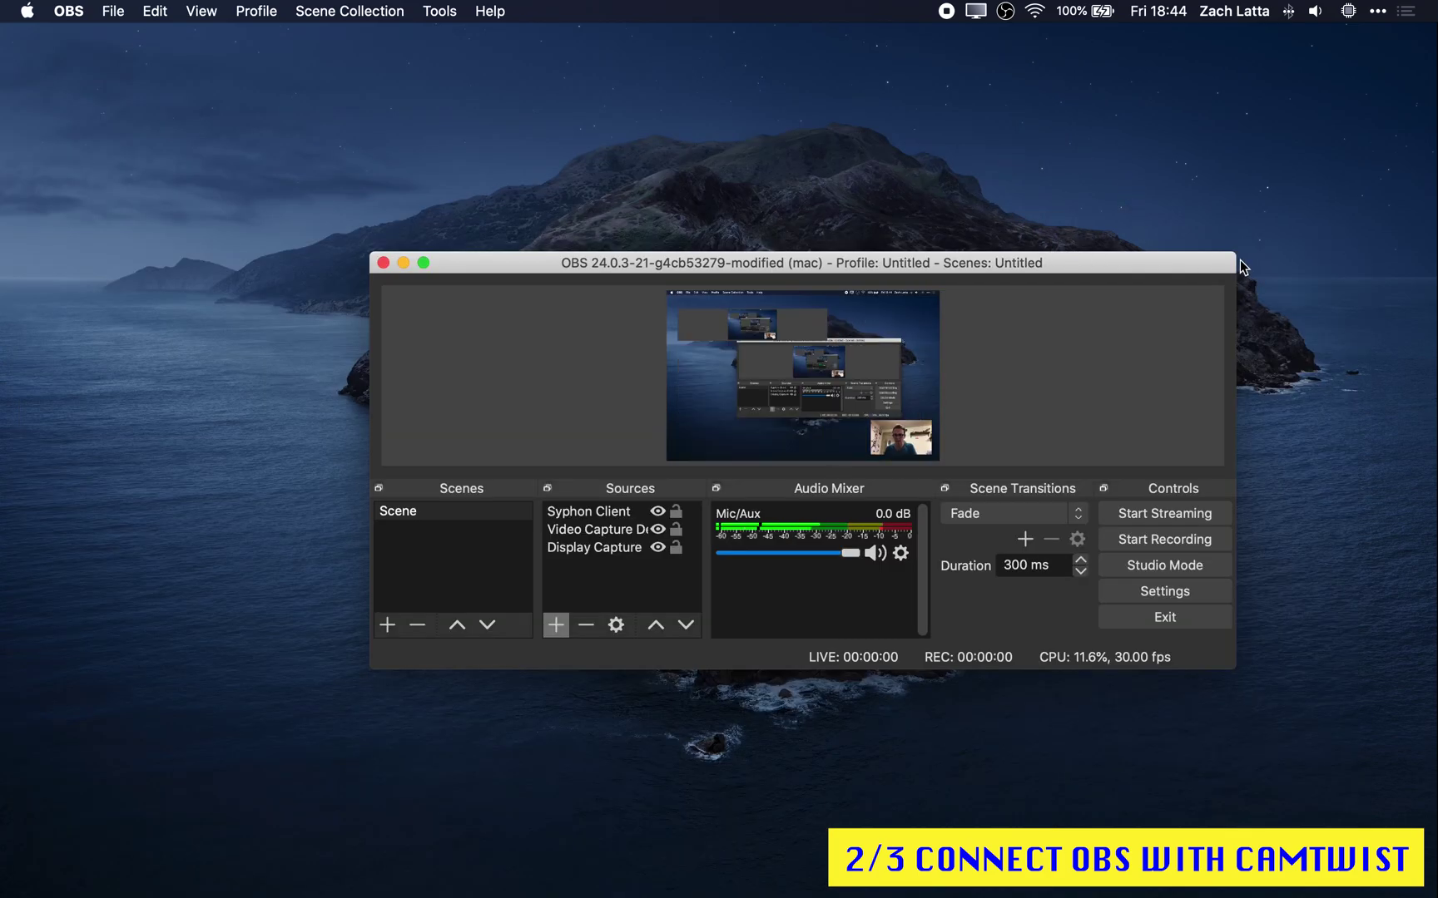
drag(1239, 266, 1405, 37)
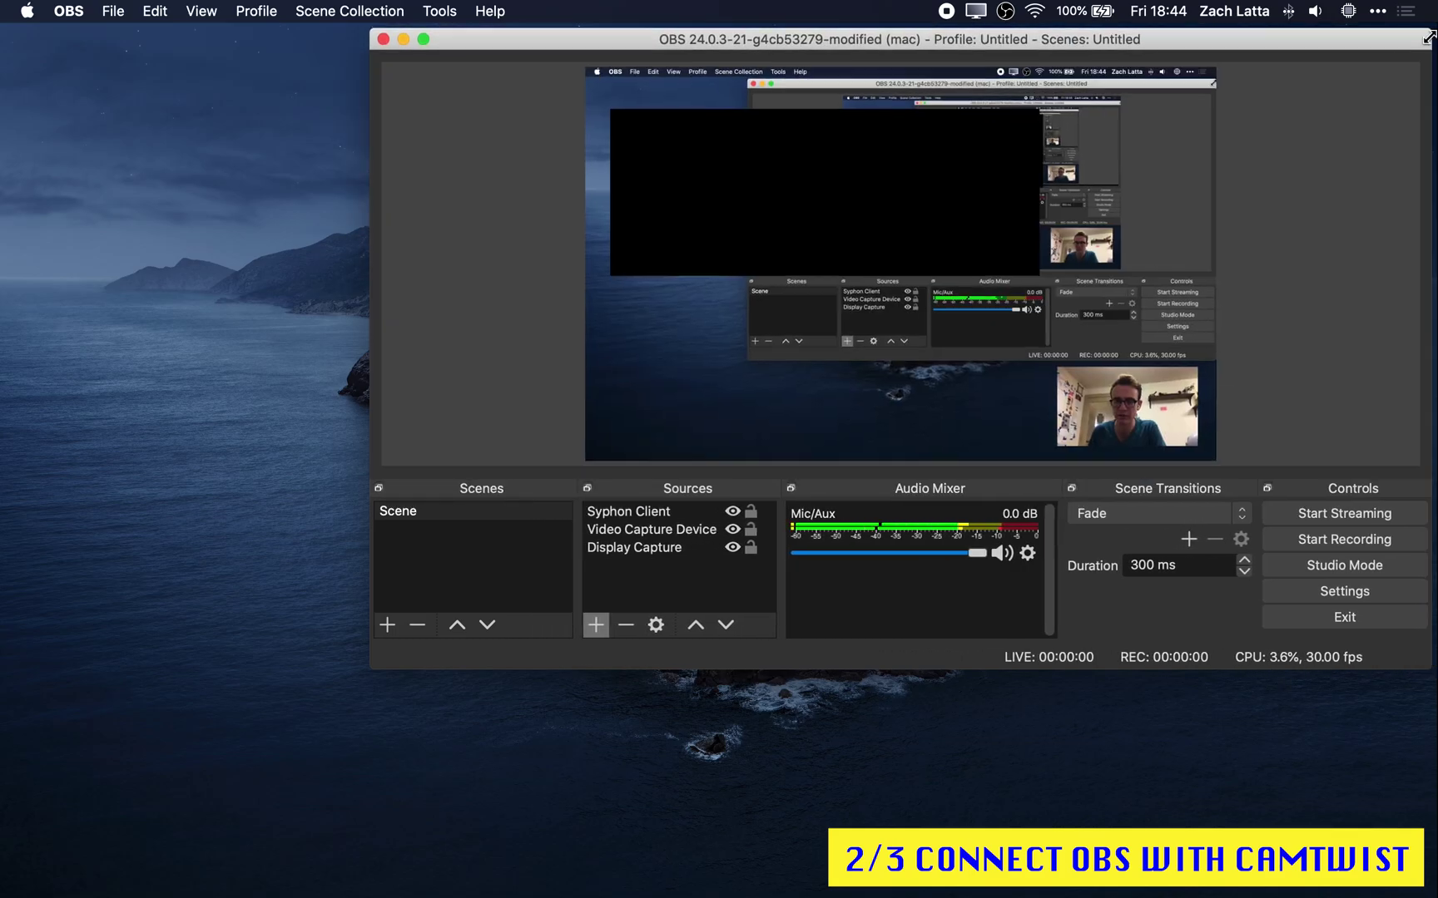
drag(373, 668, 389, 881)
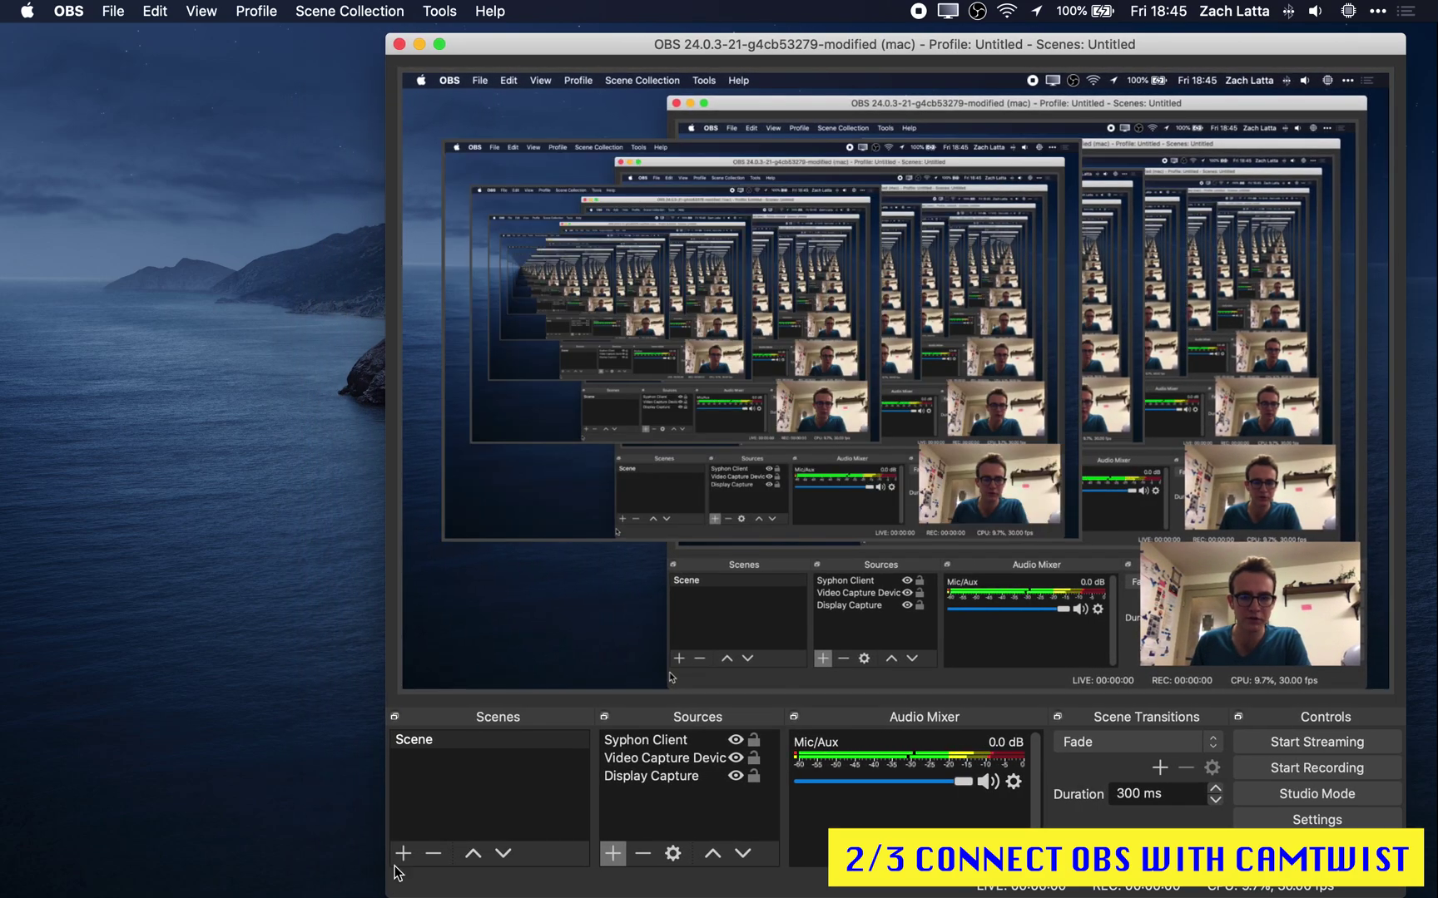
click(526, 207)
drag(527, 206, 501, 148)
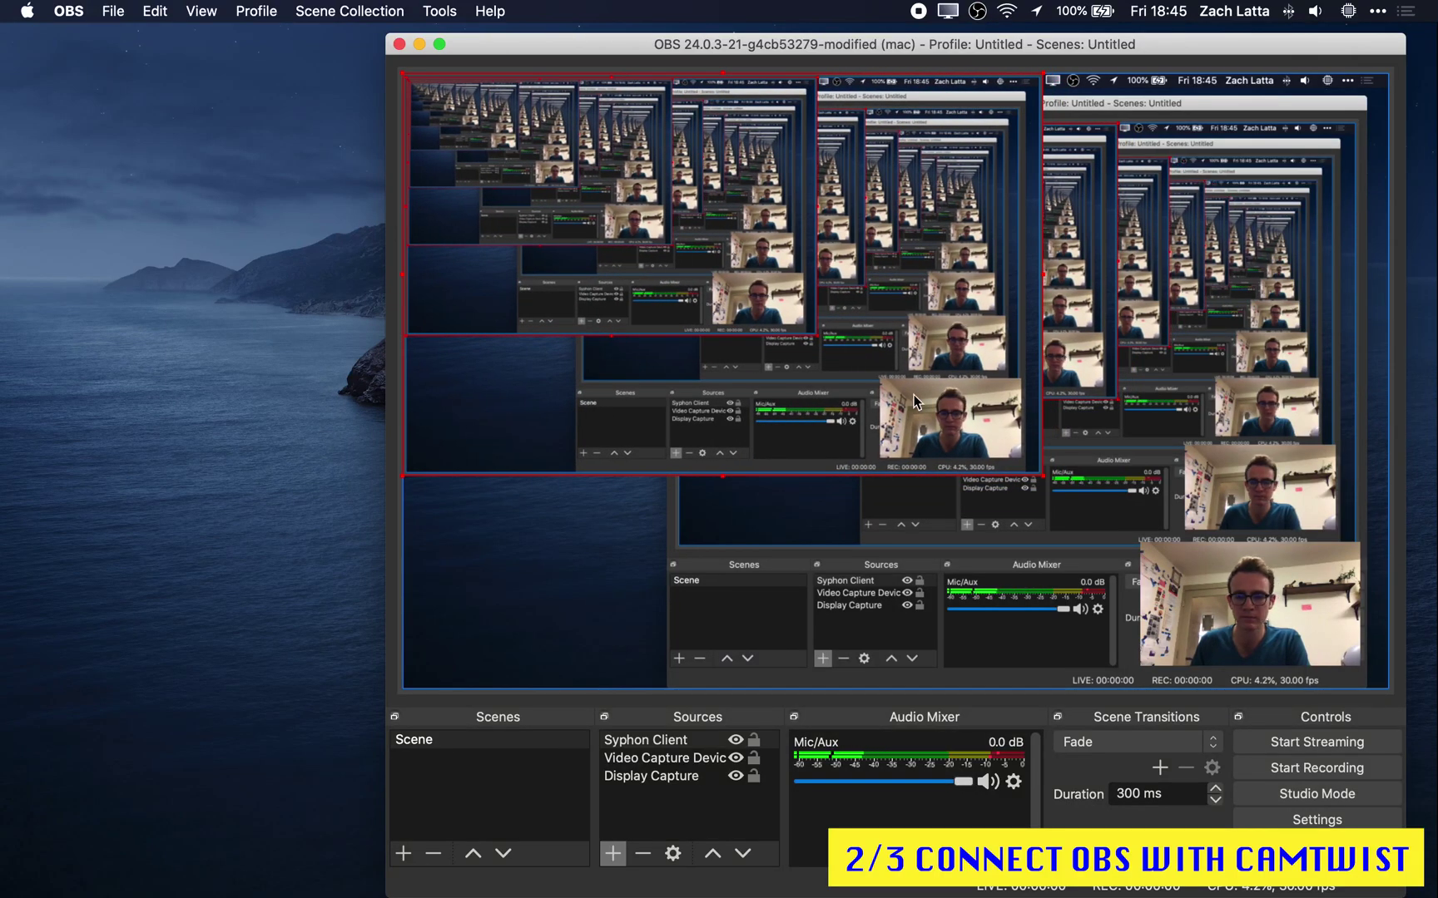
drag(1041, 481, 1387, 689)
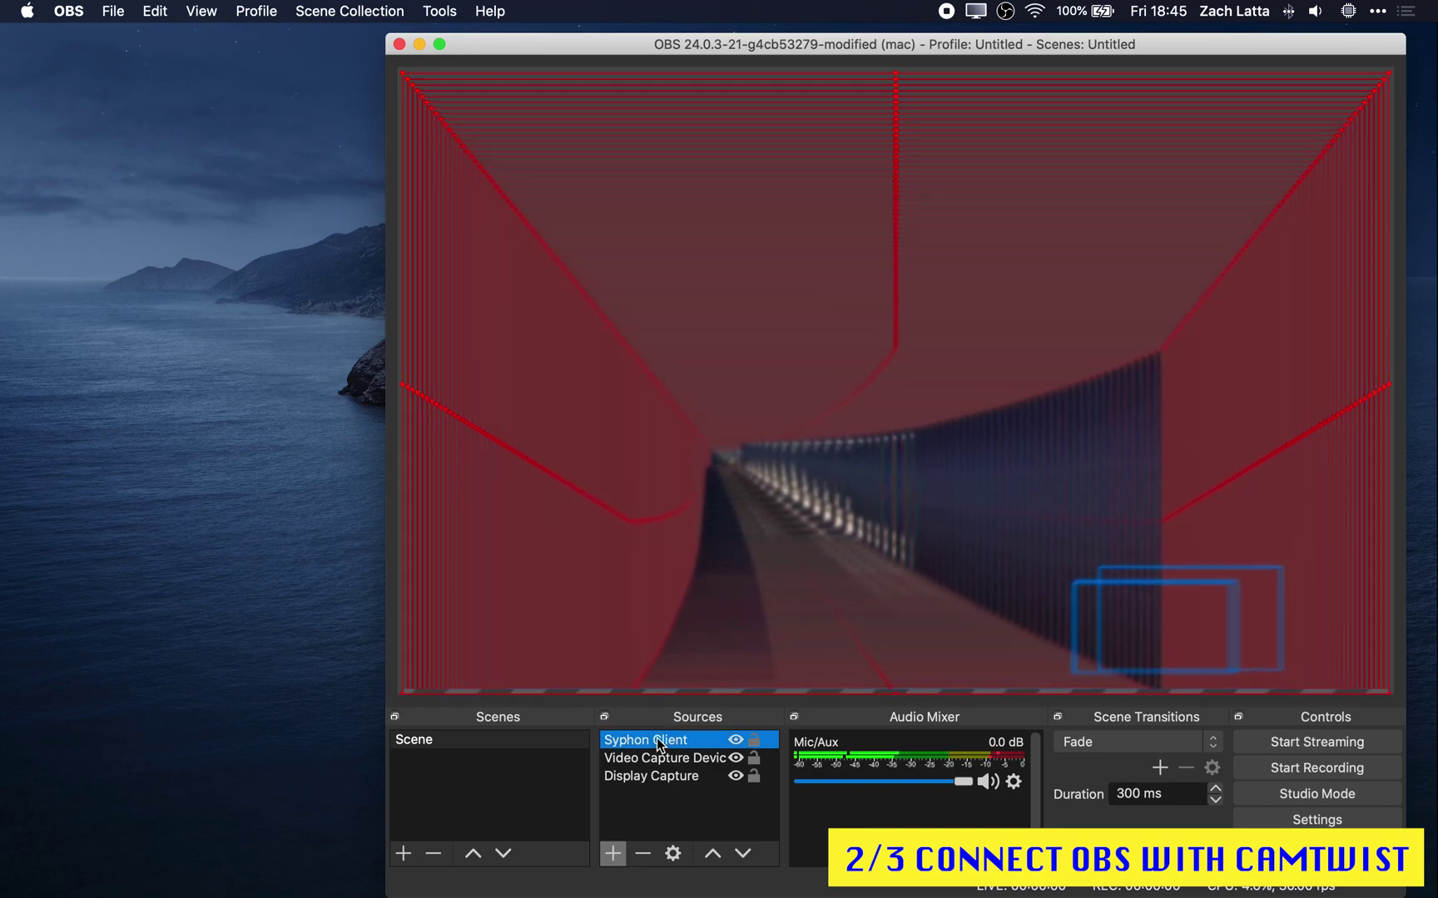
- Move Syphon Client to the bottom of the source list and lock it
click(664, 740)
click(741, 857)
click(740, 857)
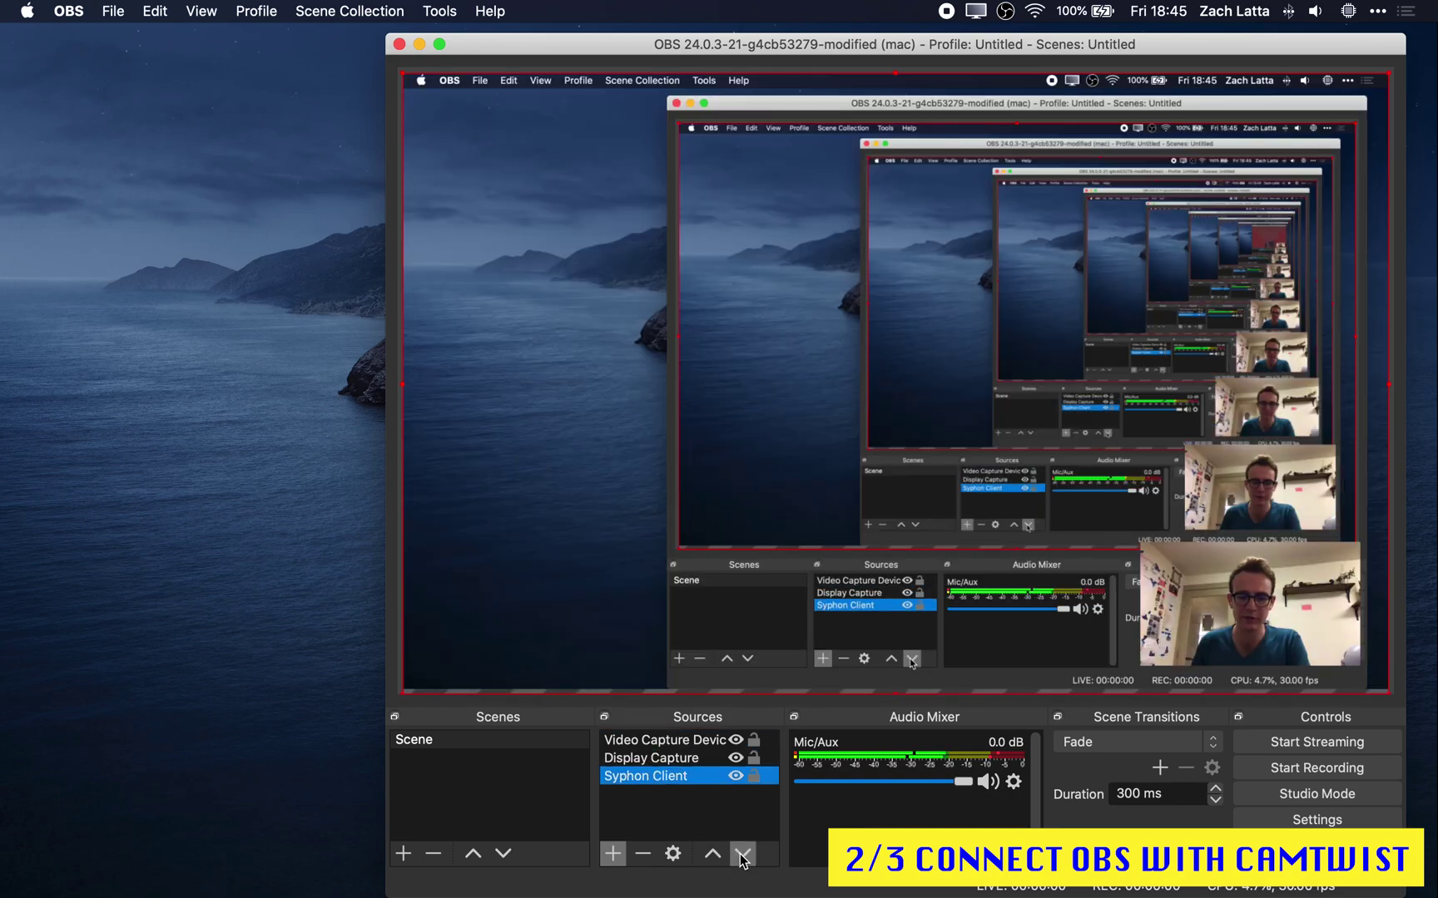
click(753, 776)
click(745, 829)
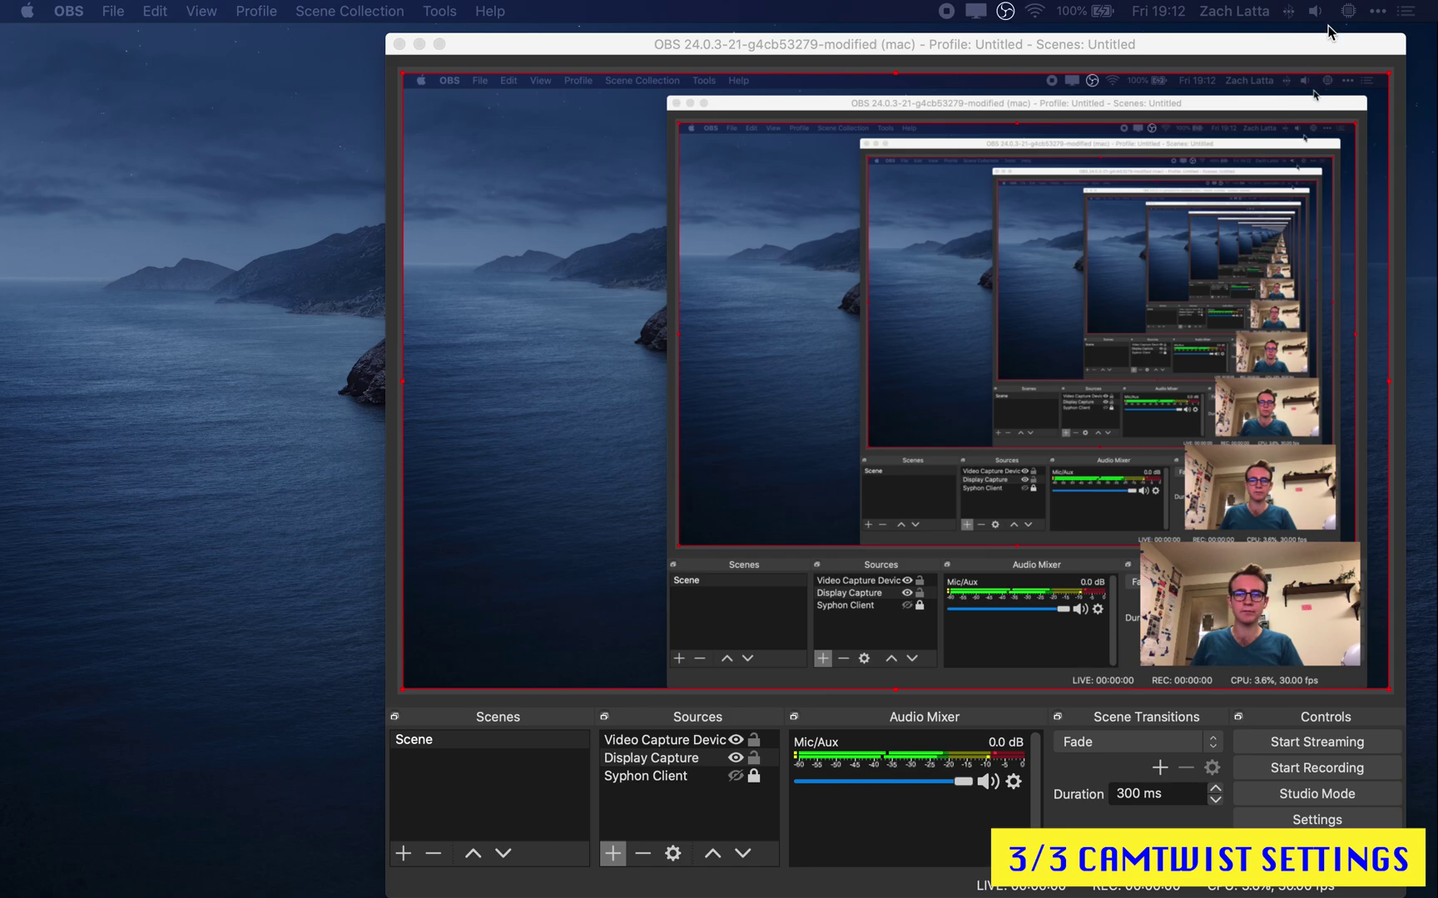
- Bring CamTwist forward and restore its window to a normal size beside OBS
key(super+Tab)
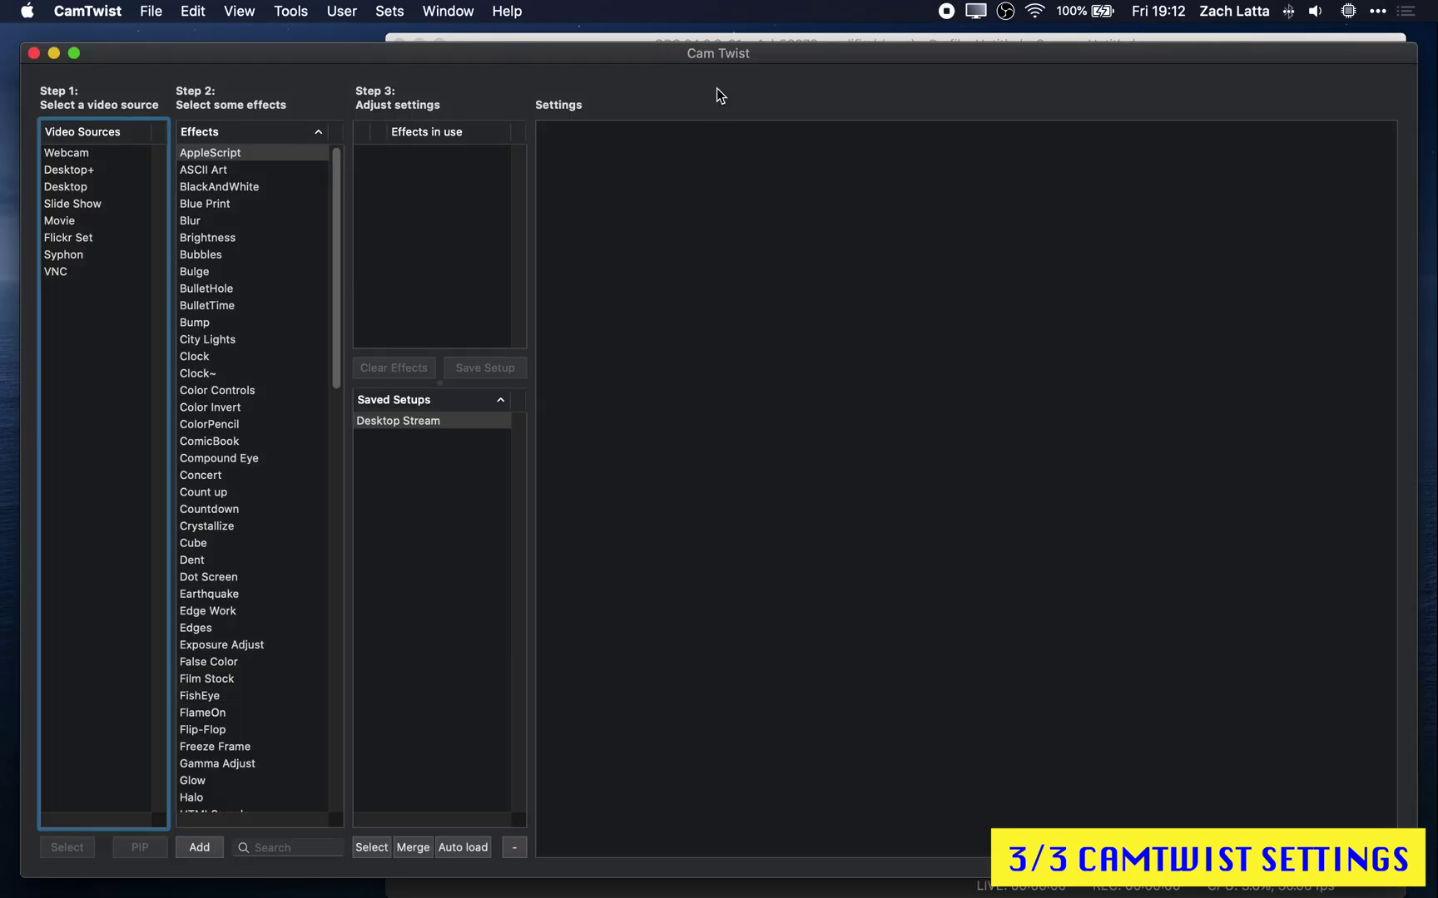
double_click(716, 89)
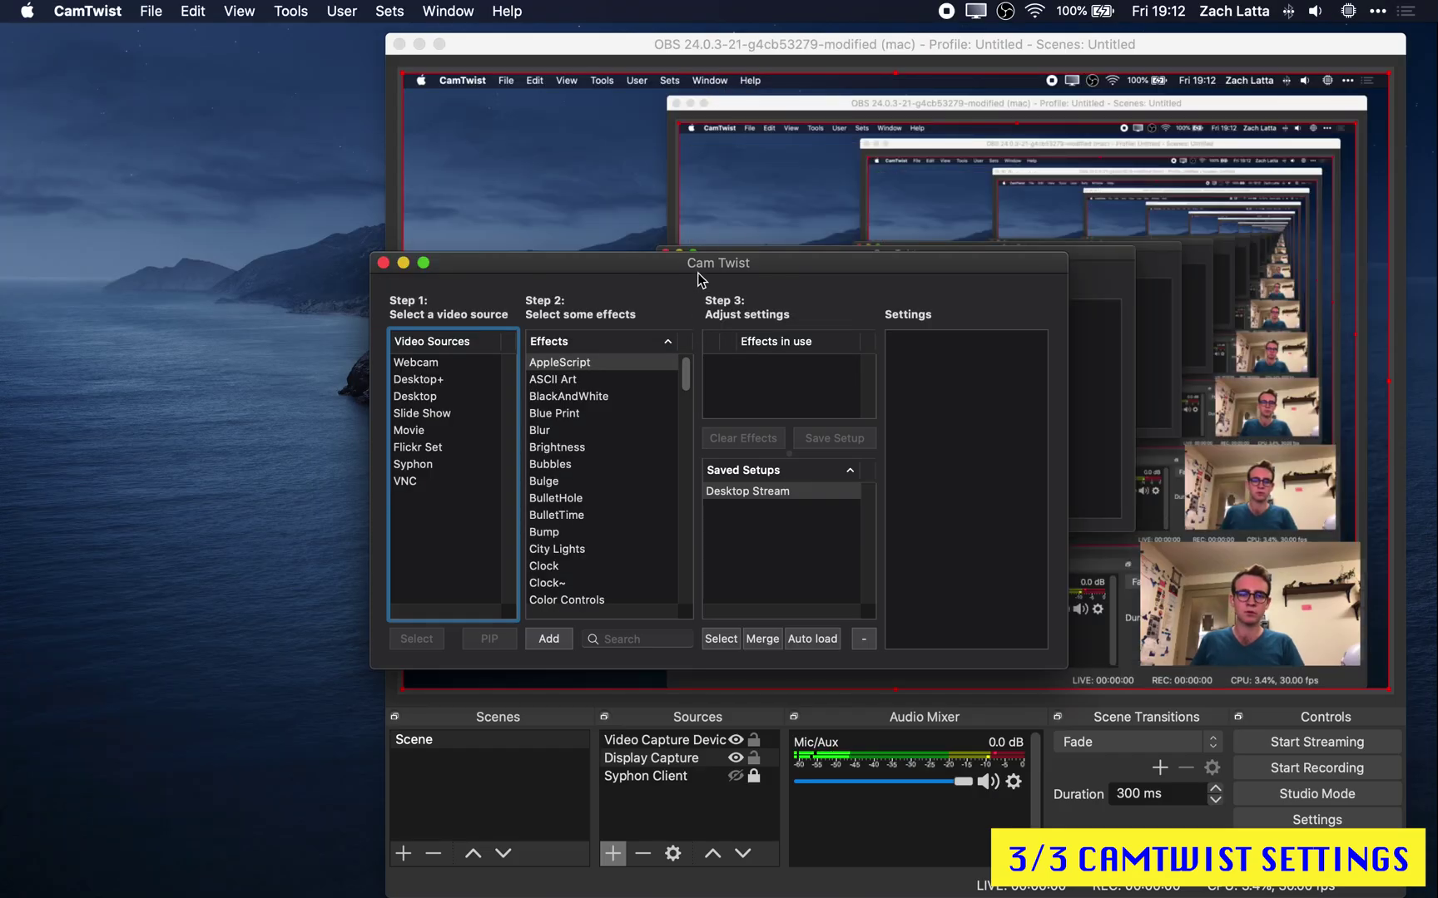
drag(698, 269, 506, 140)
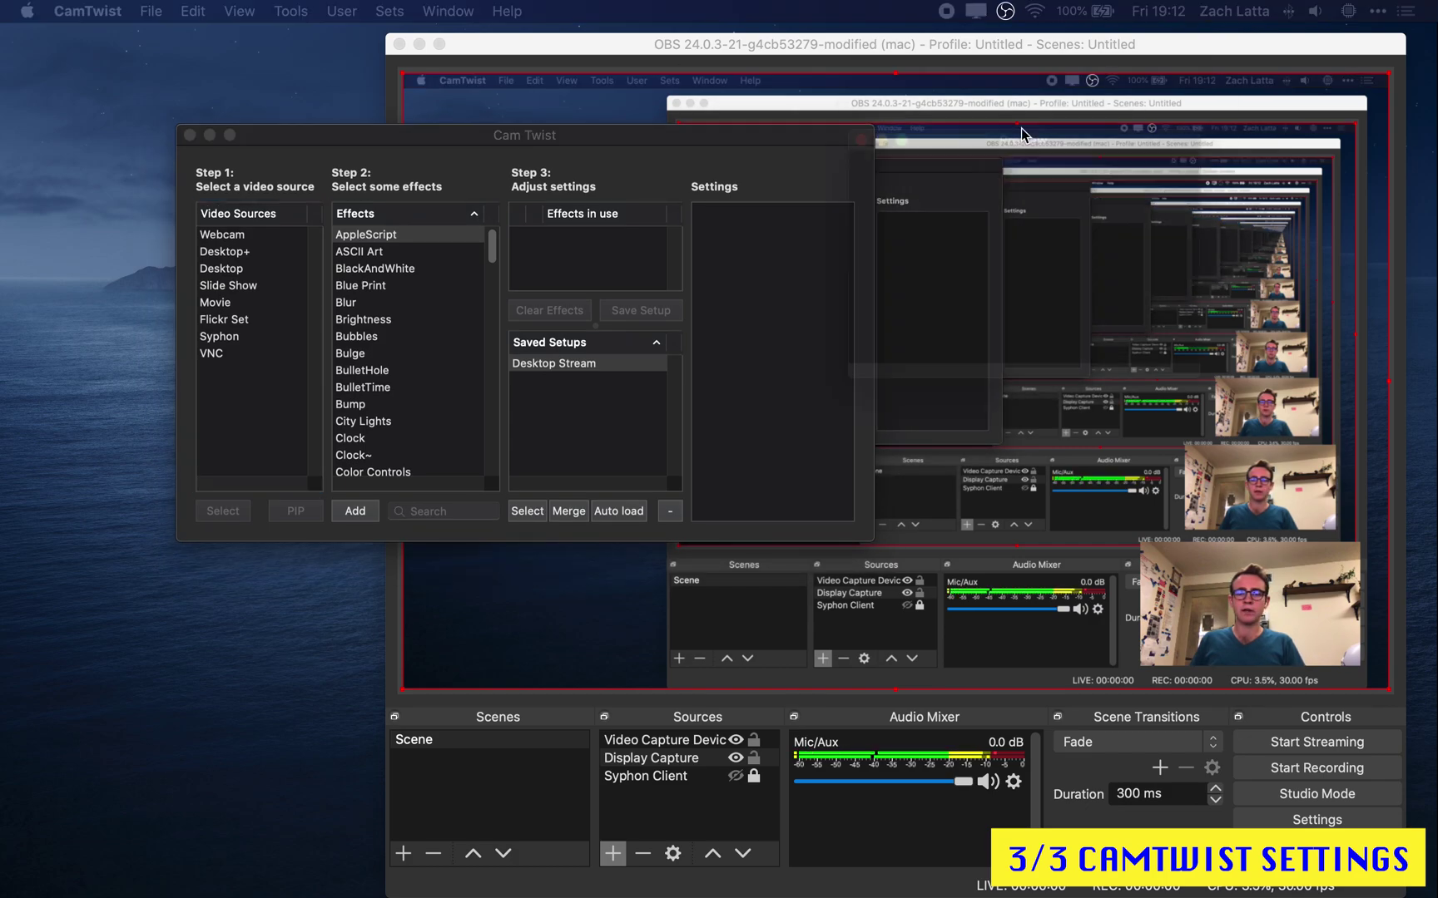
click(501, 141)
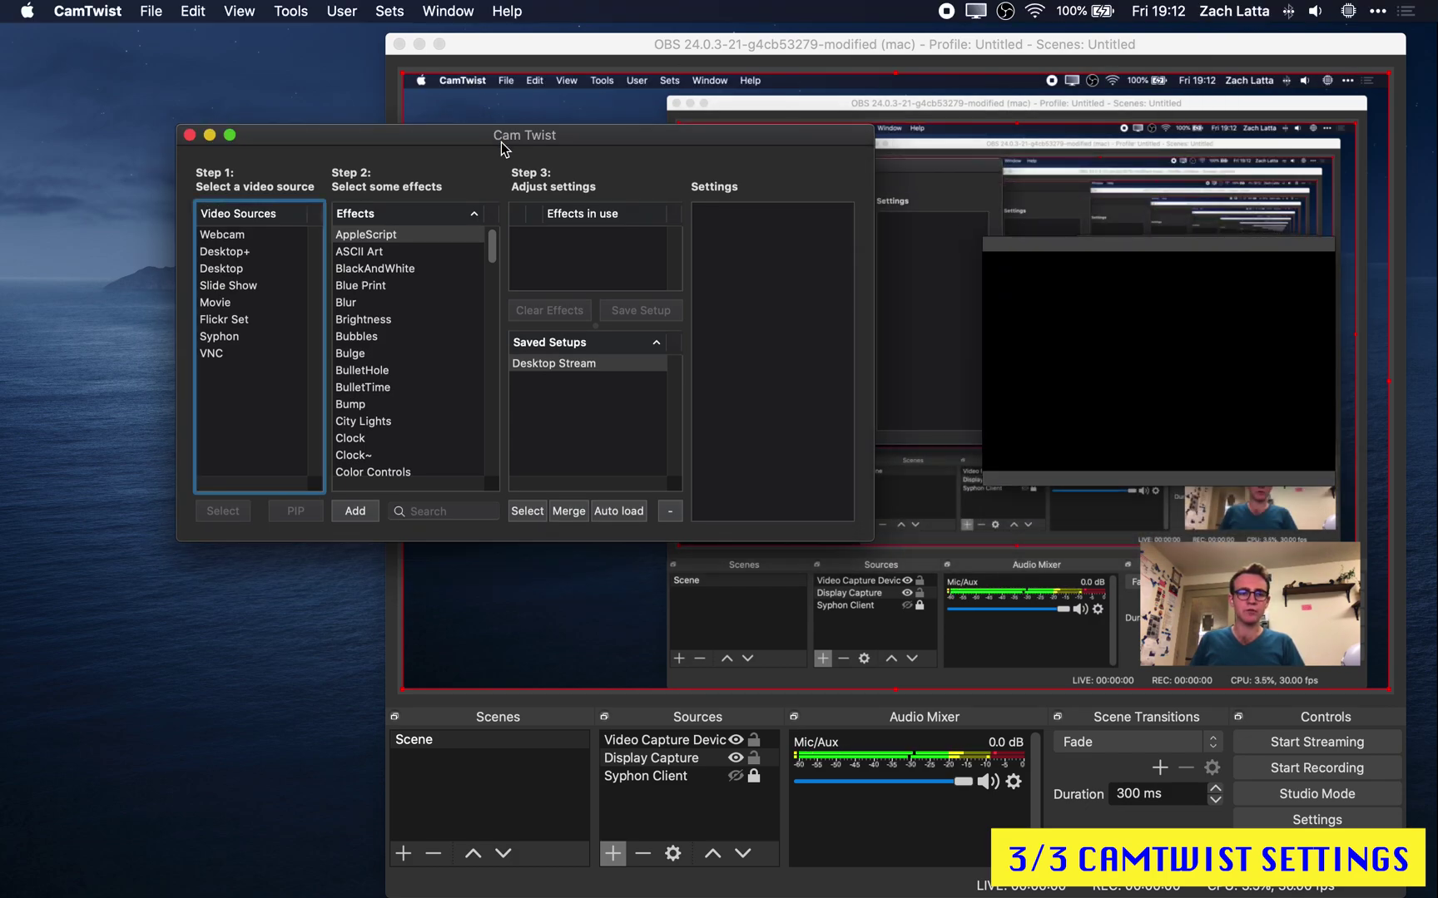
click(240, 11)
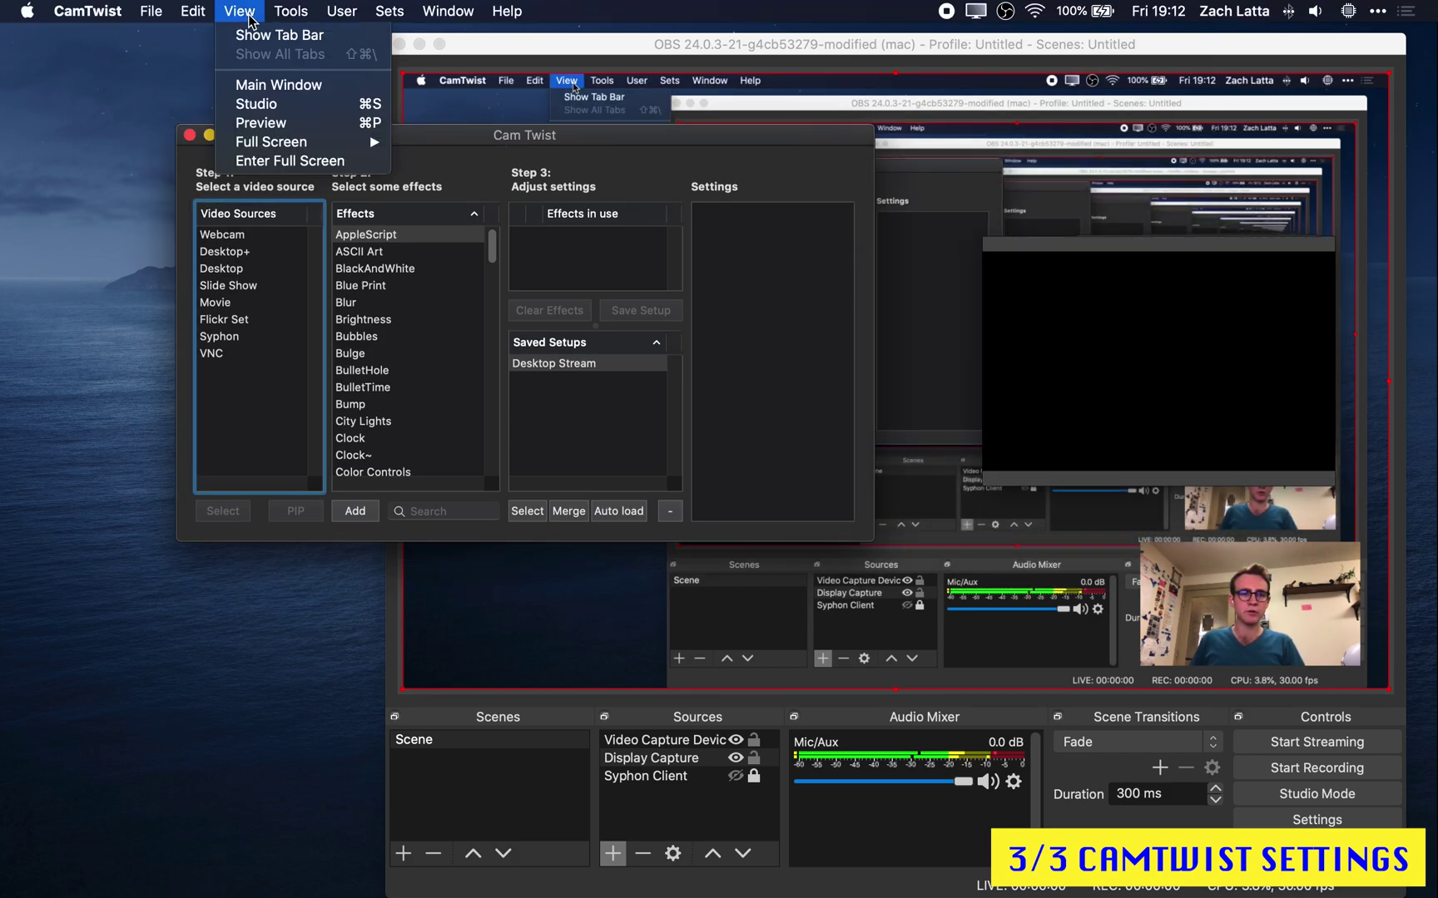
click(626, 139)
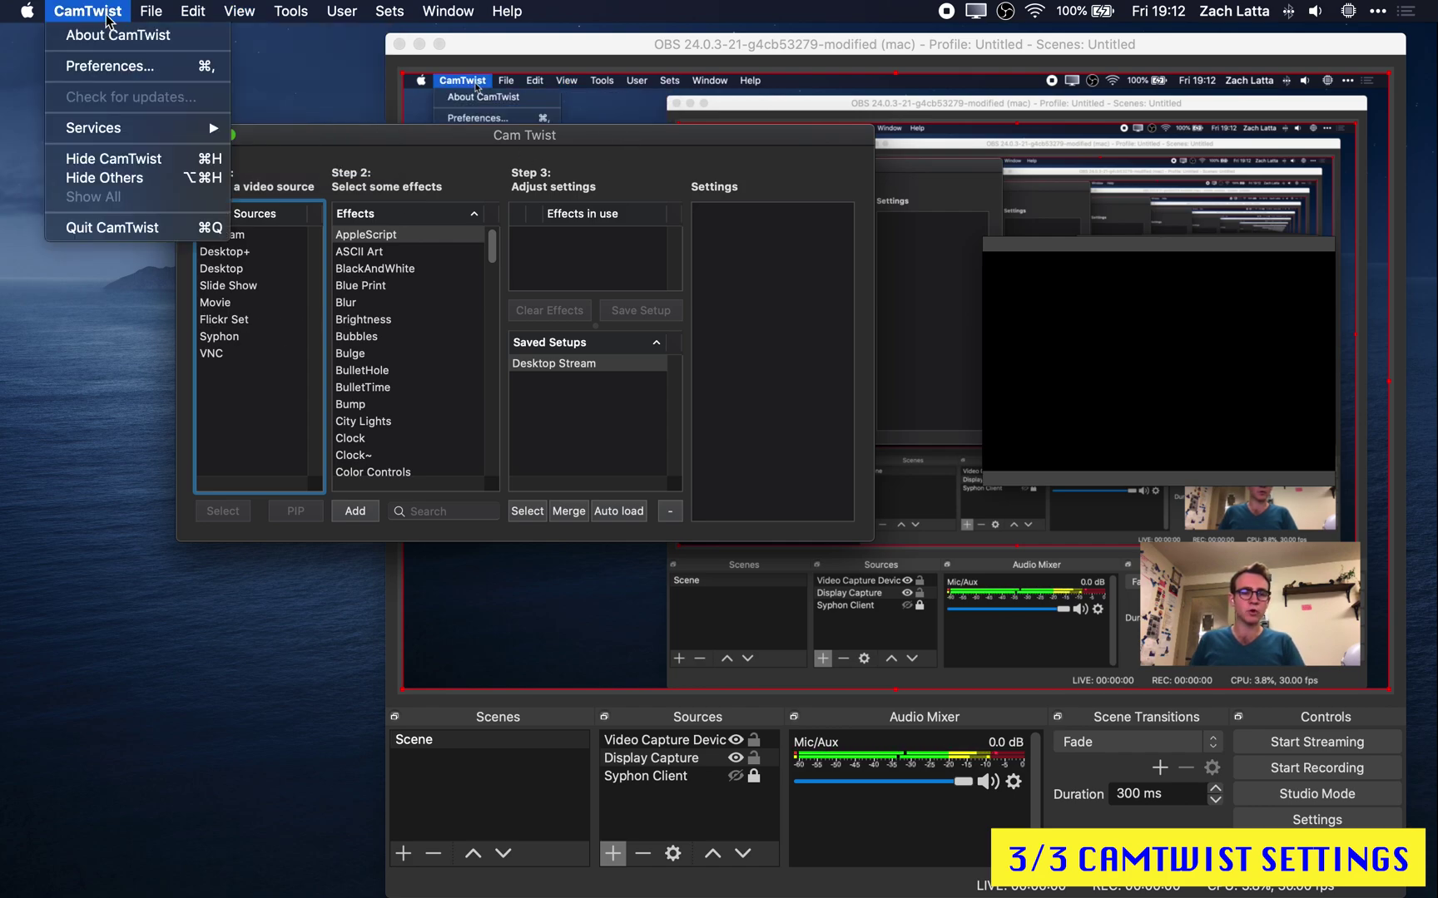
- Confirm in CamTwist Preferences that the video size is 1,440 × 900
click(105, 70)
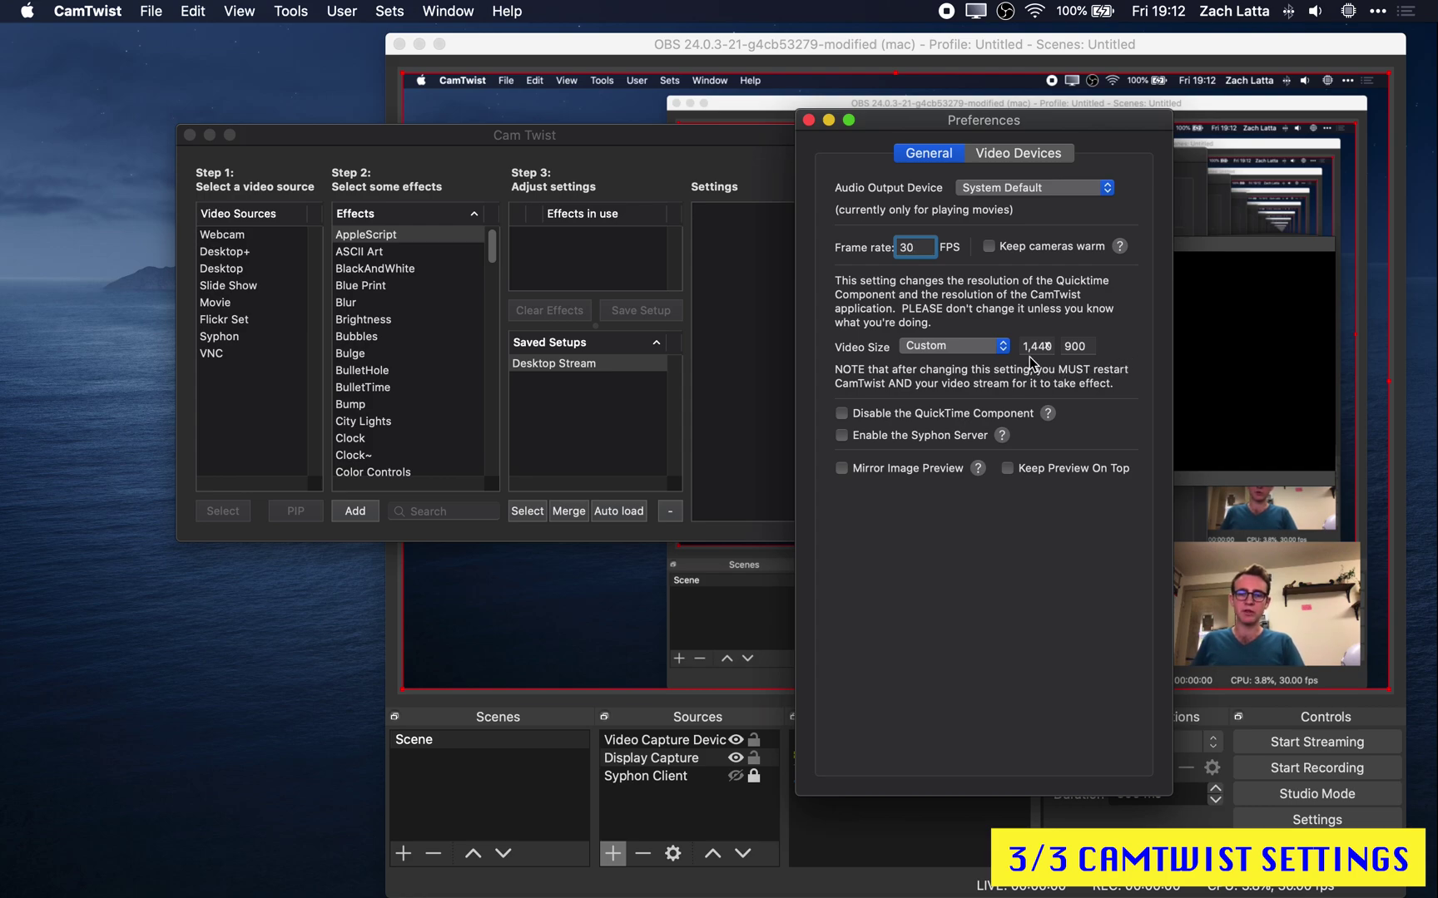
double_click(1024, 347)
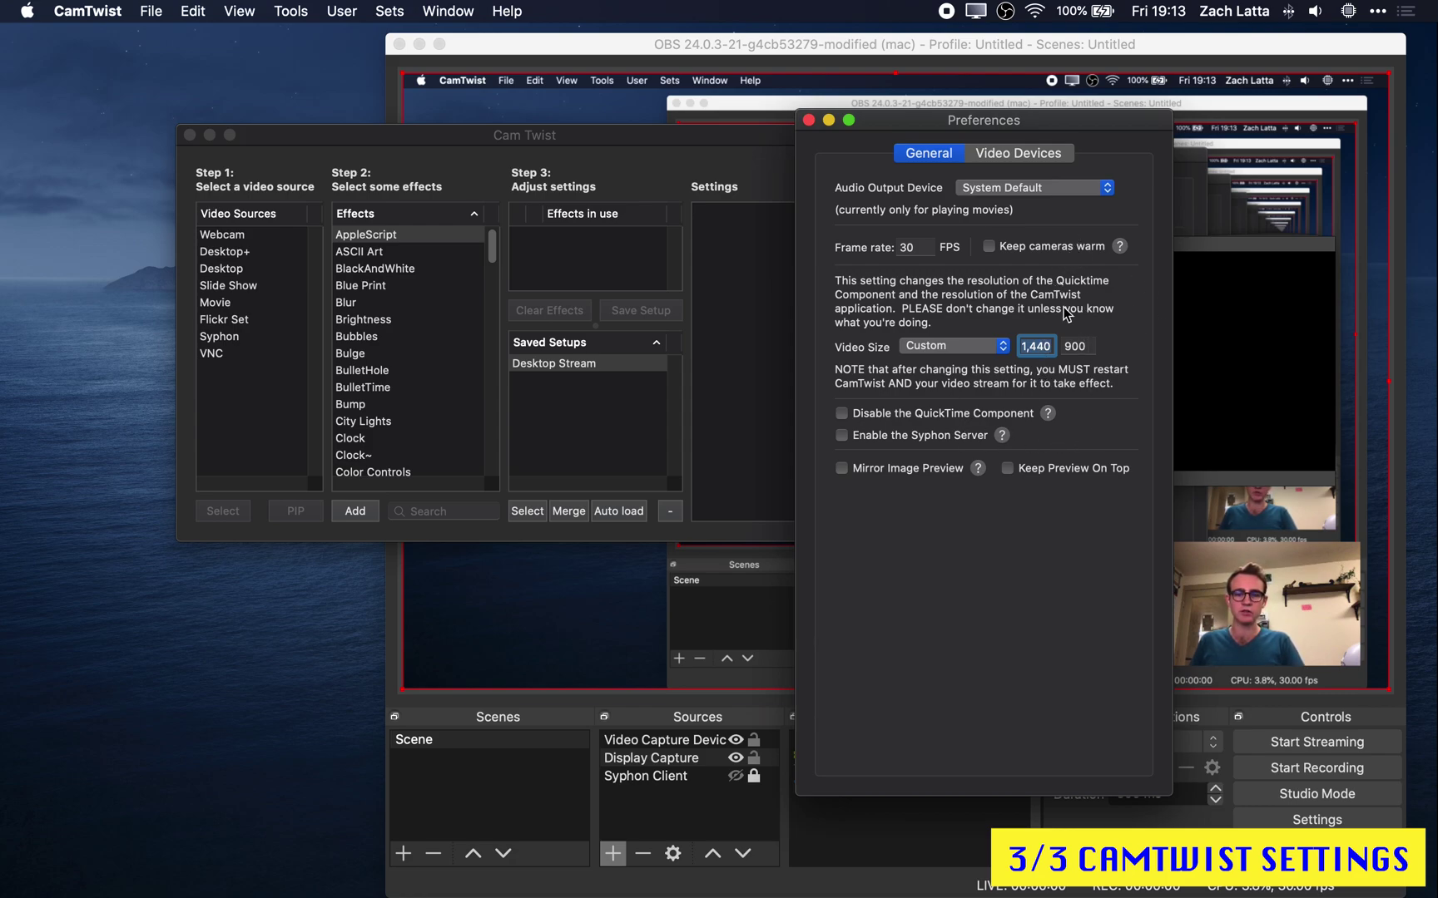
click(807, 121)
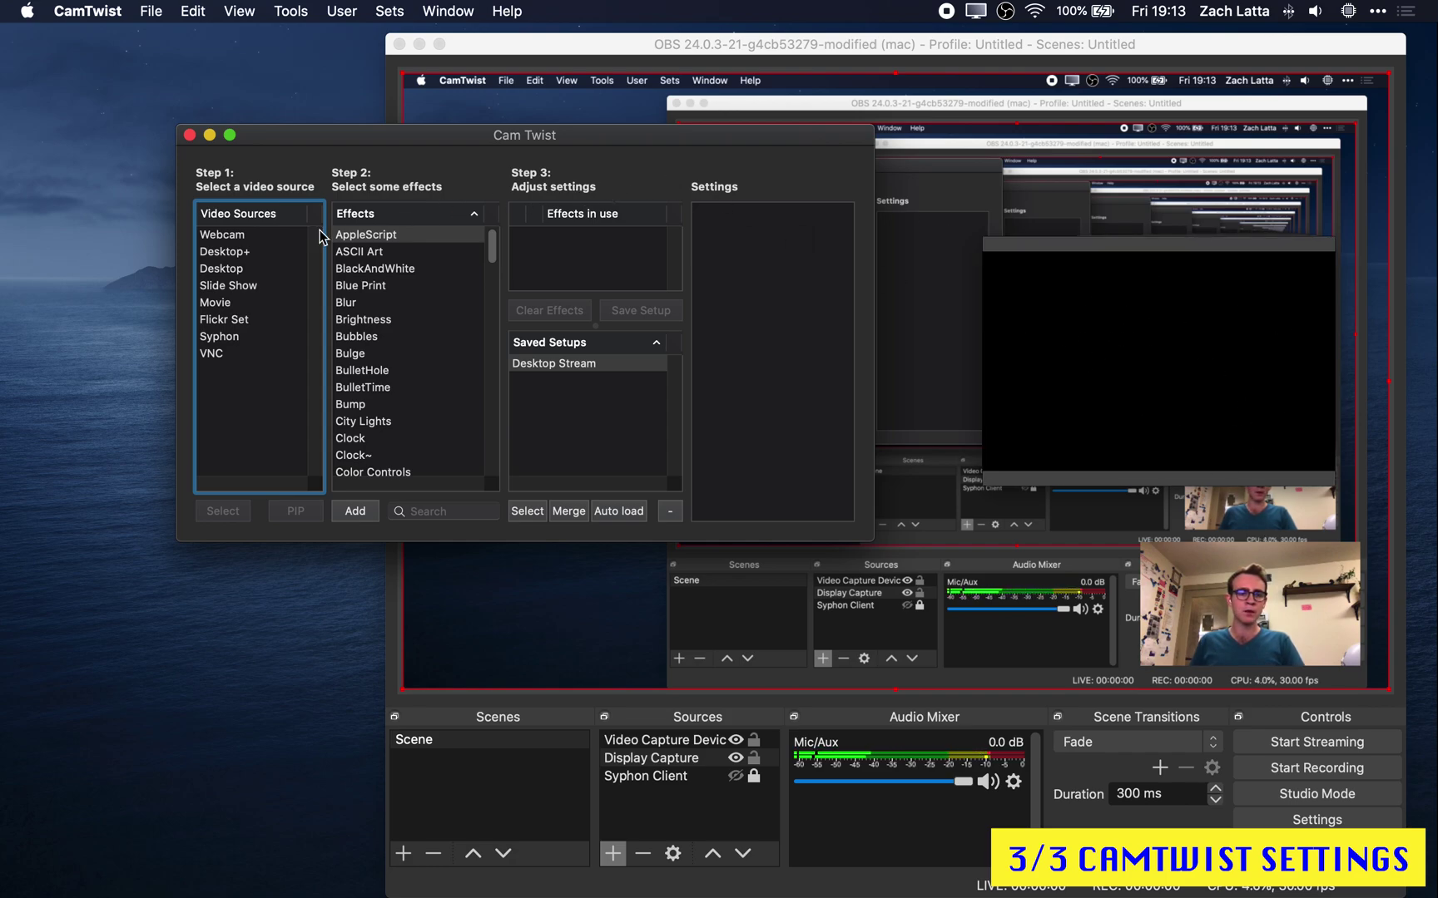
- Add Syphon as CamTwist's video source with OBS as the server, closing the preview
click(222, 337)
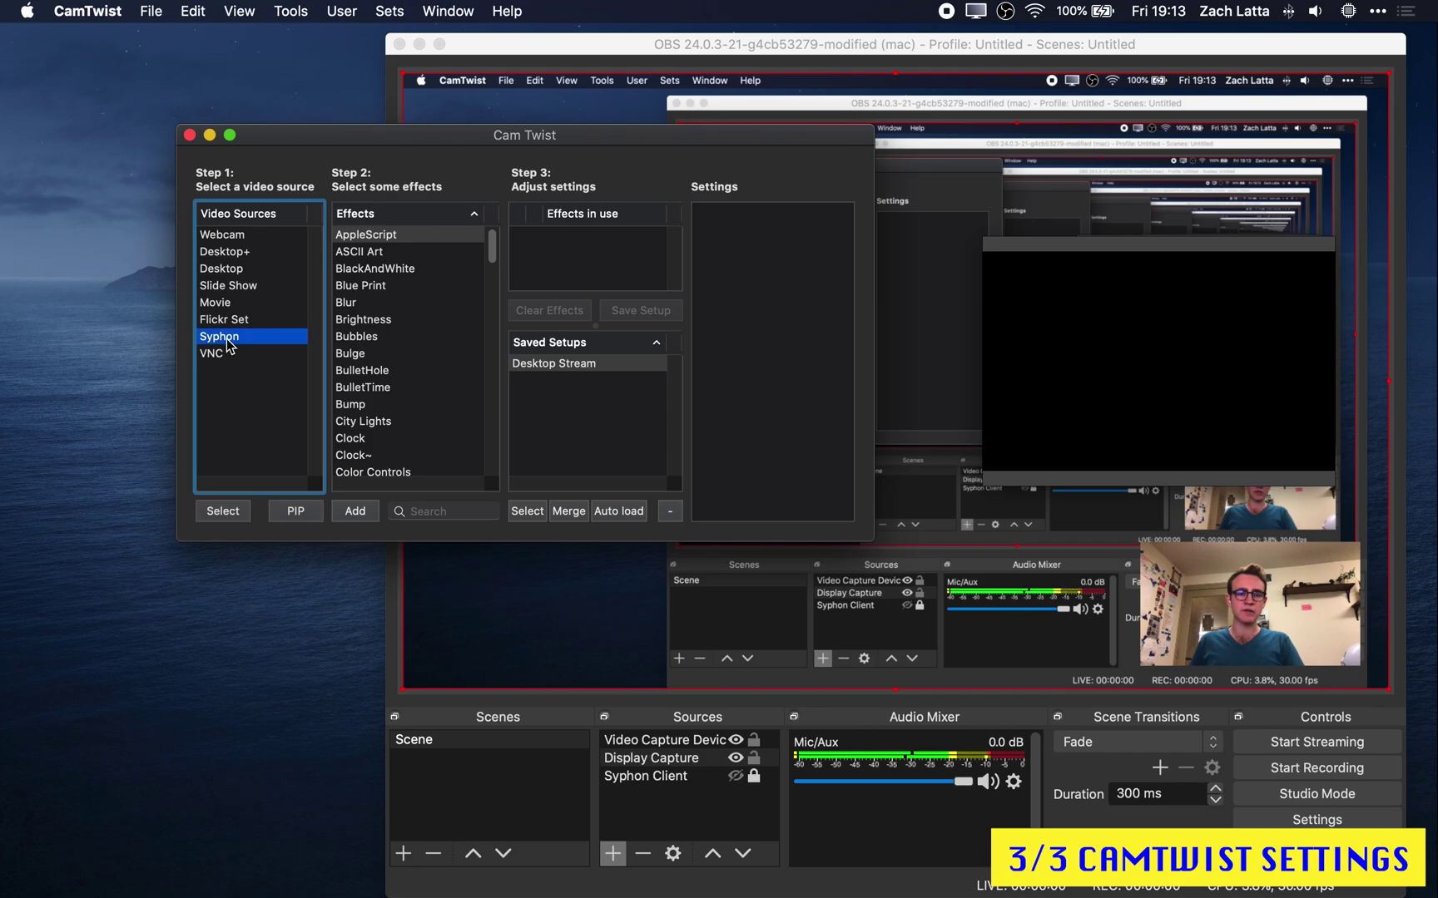
double_click(223, 337)
click(849, 232)
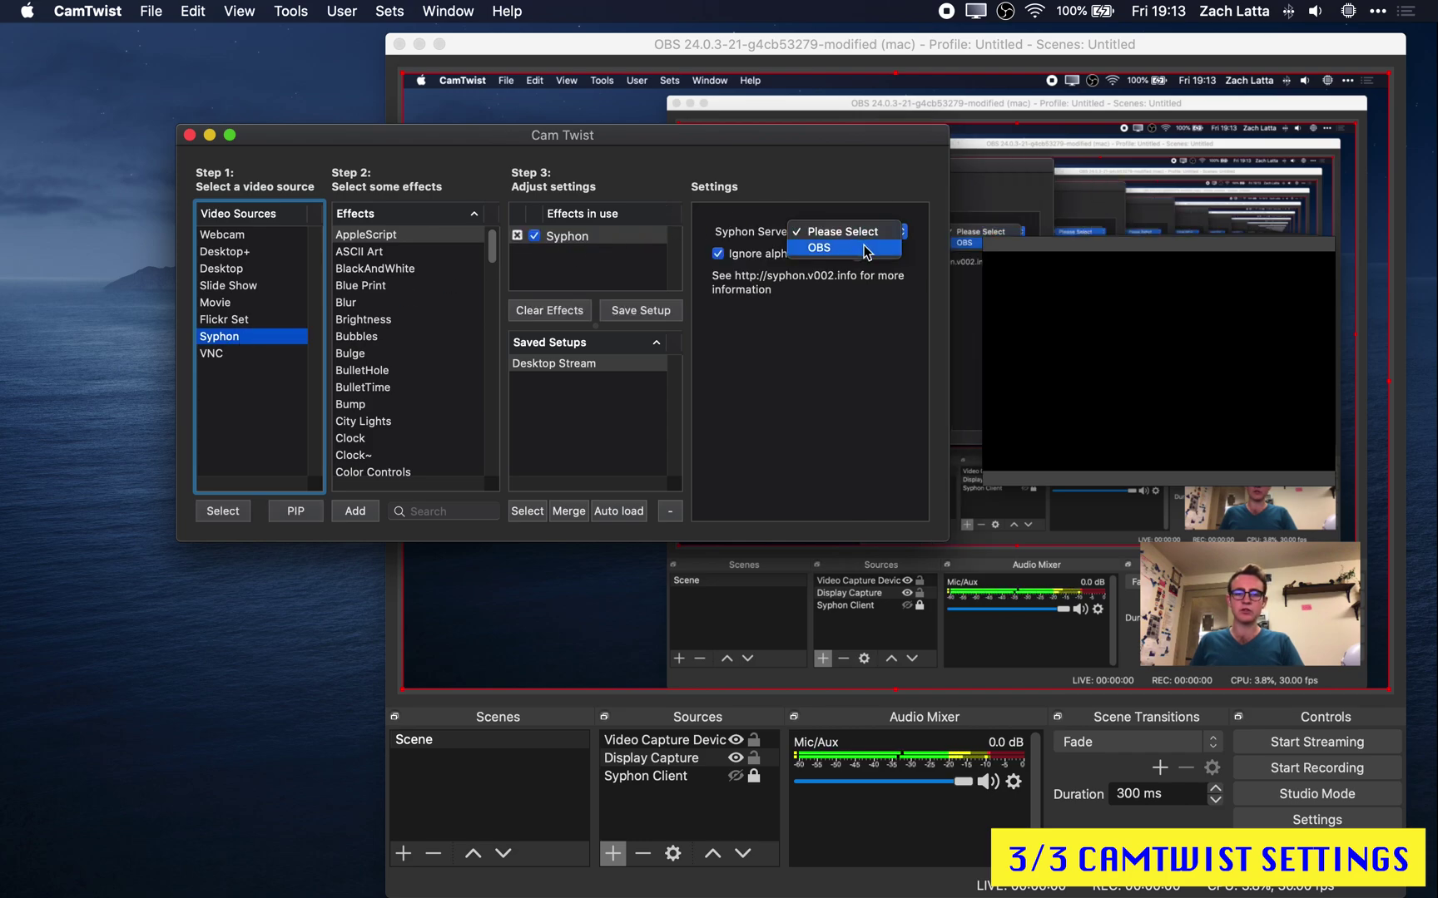
click(865, 248)
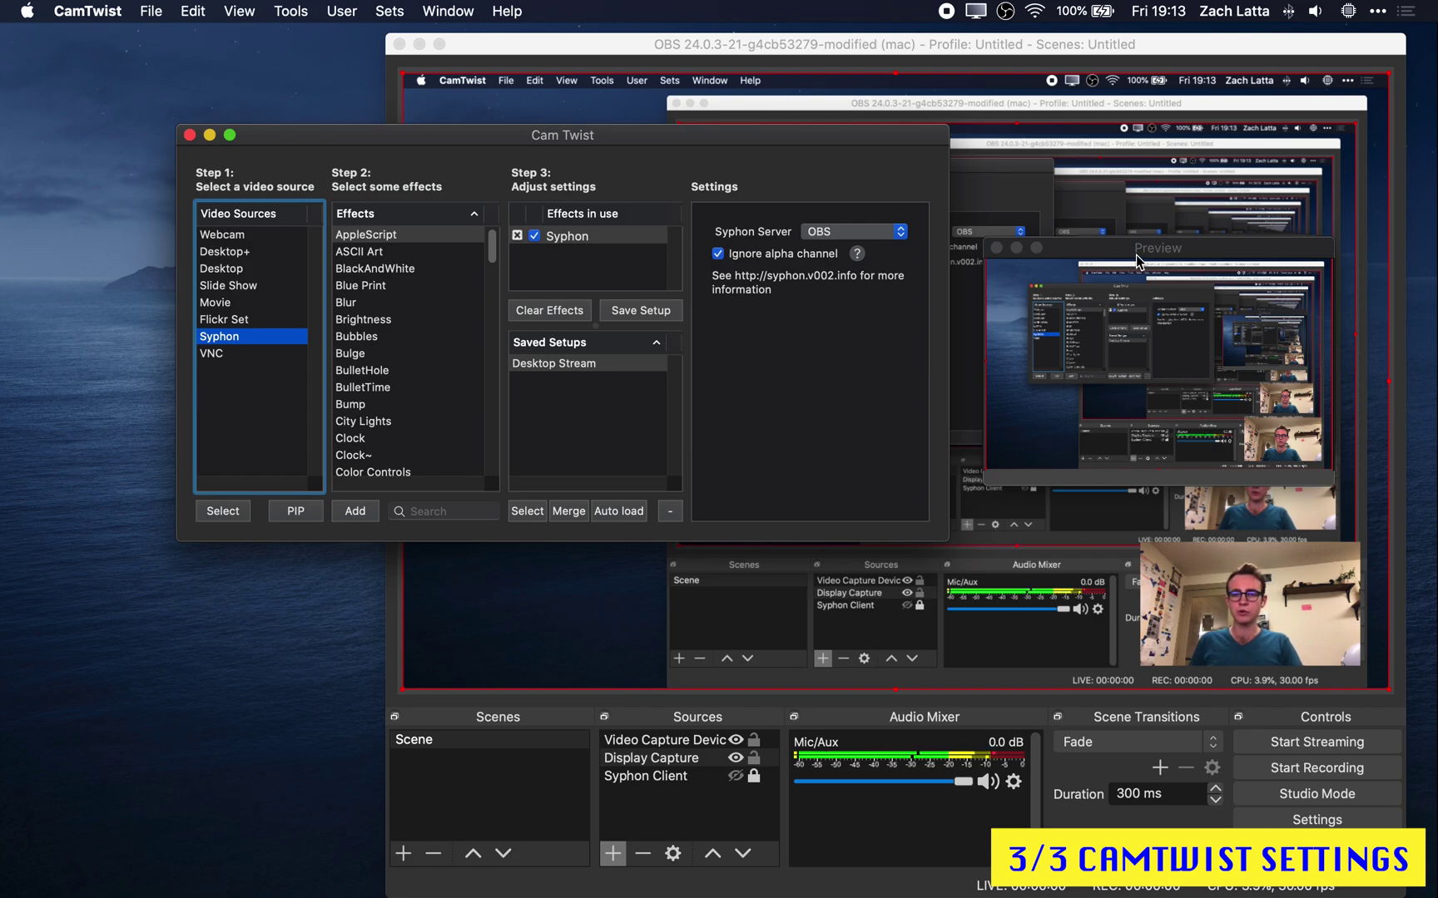
click(995, 247)
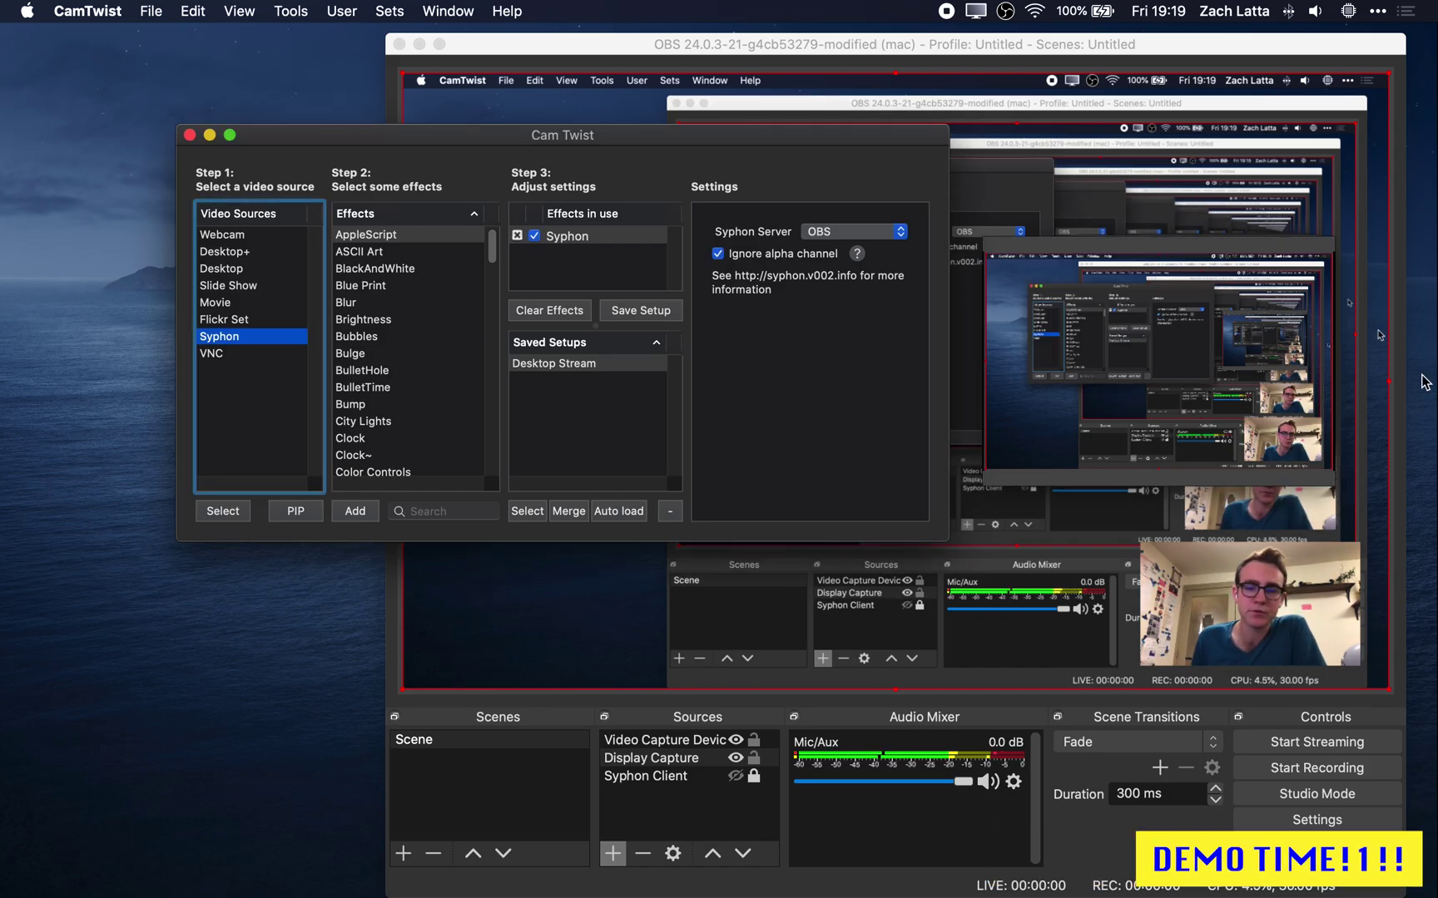
key(ctrl+Up)
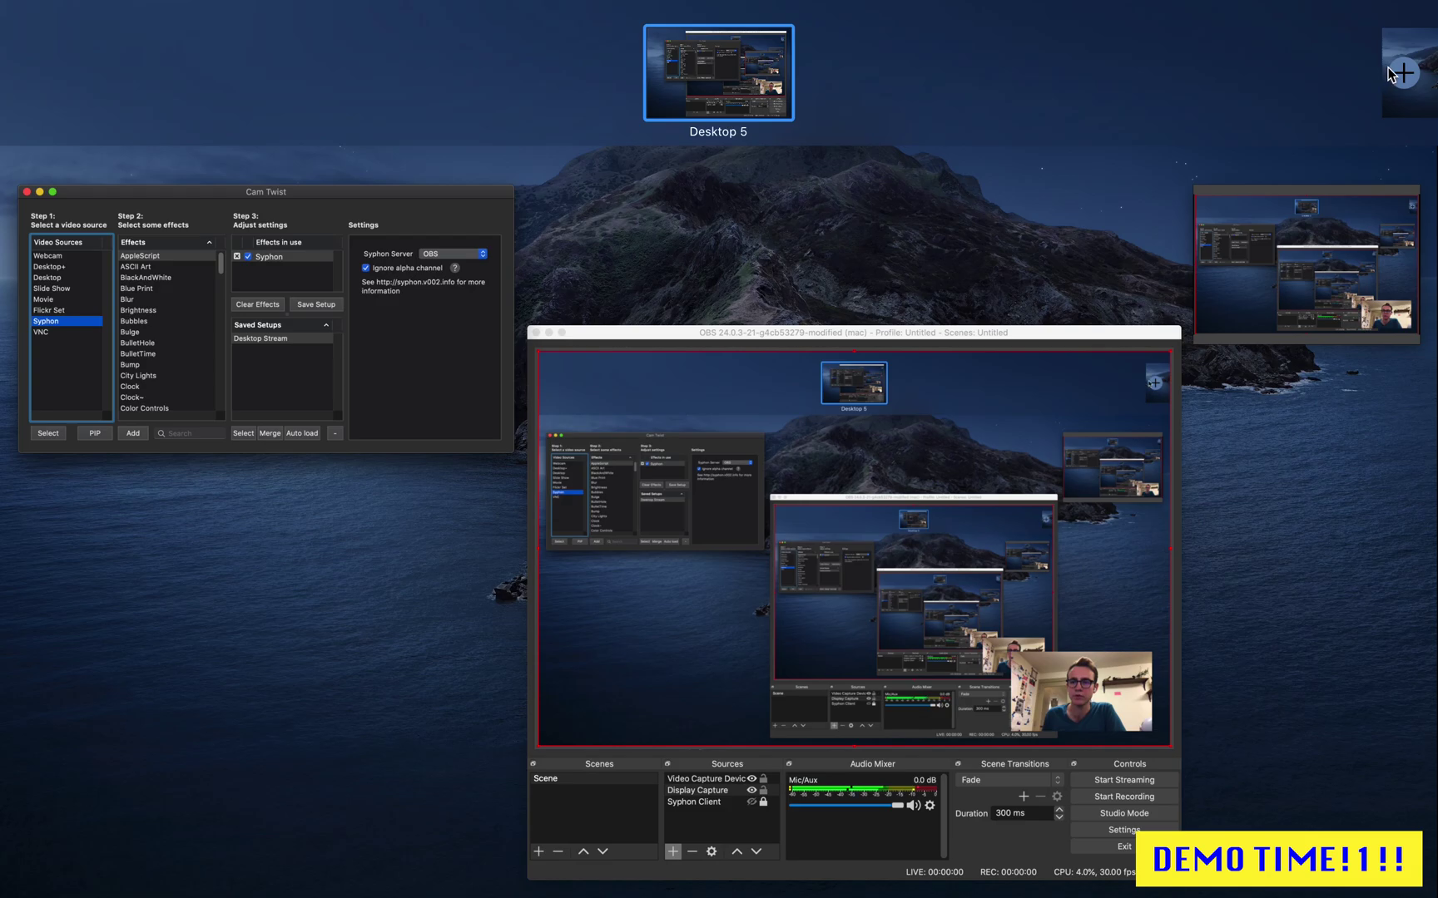
- Create a new empty desktop and bring Slack up on it
click(1403, 71)
click(795, 78)
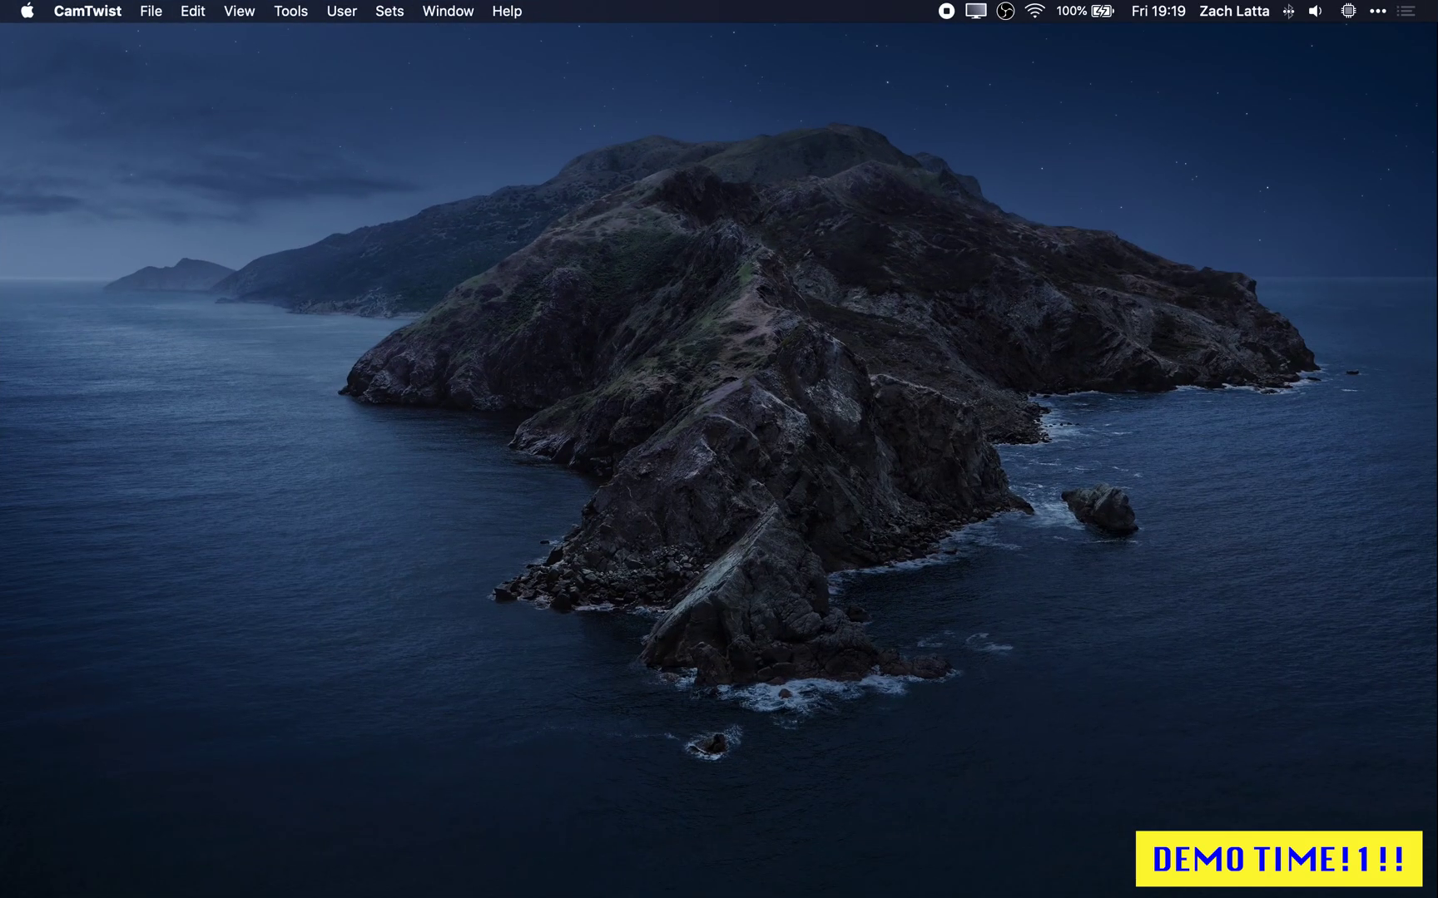
key(super+Tab)
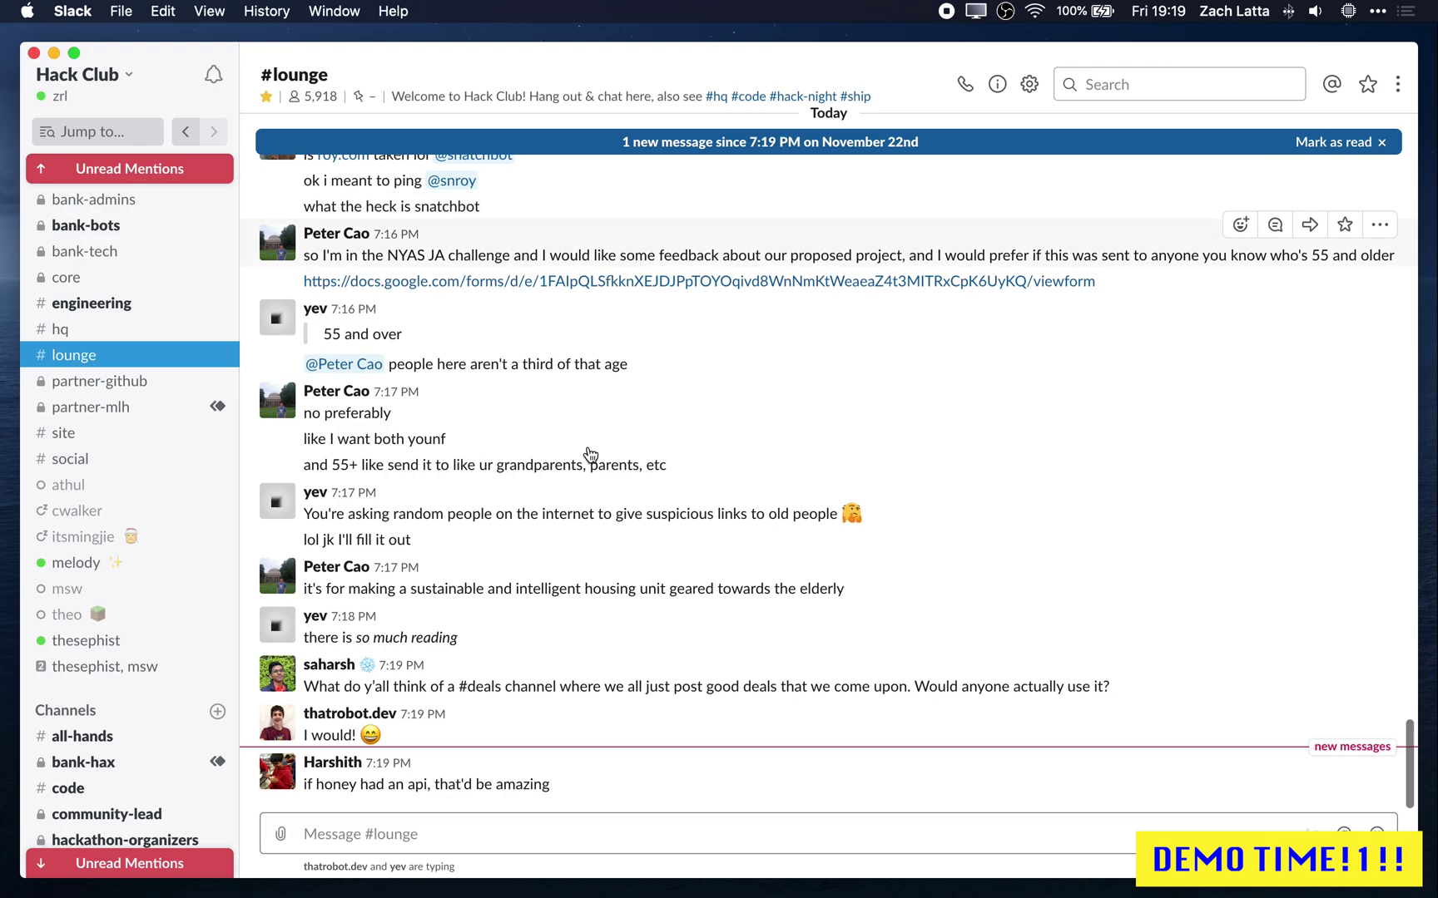
- Run /zoom in #lounge and post 'Hey folks, need to demo something. Please join if you have a minute'
click(496, 843)
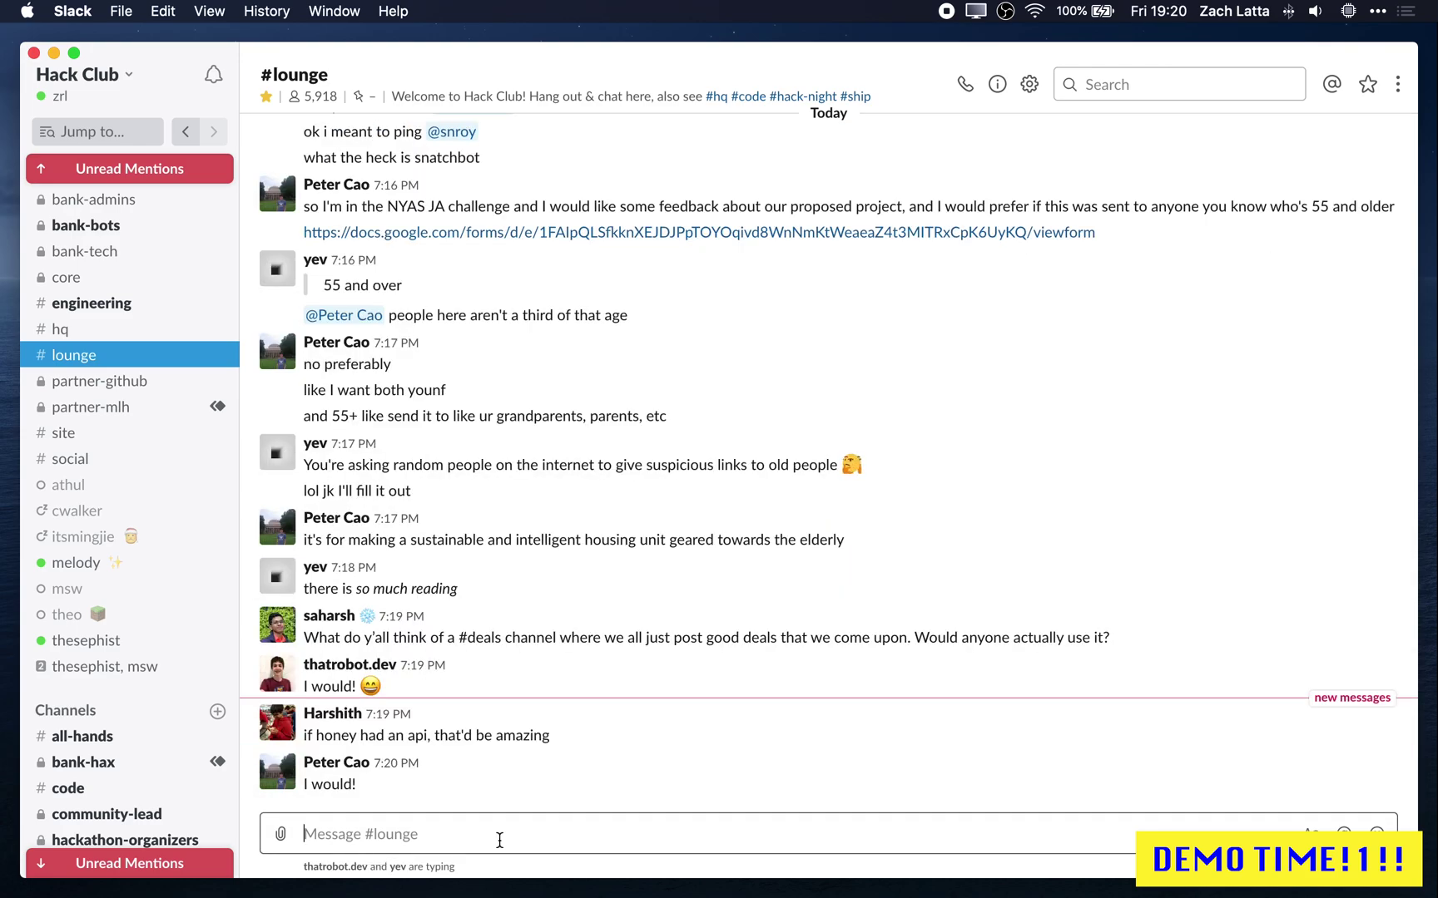
text(/zoom)
key(Return)
key(Return)
text(Hey folks, need to demo something. Please join if you have a minute)
key(Return)
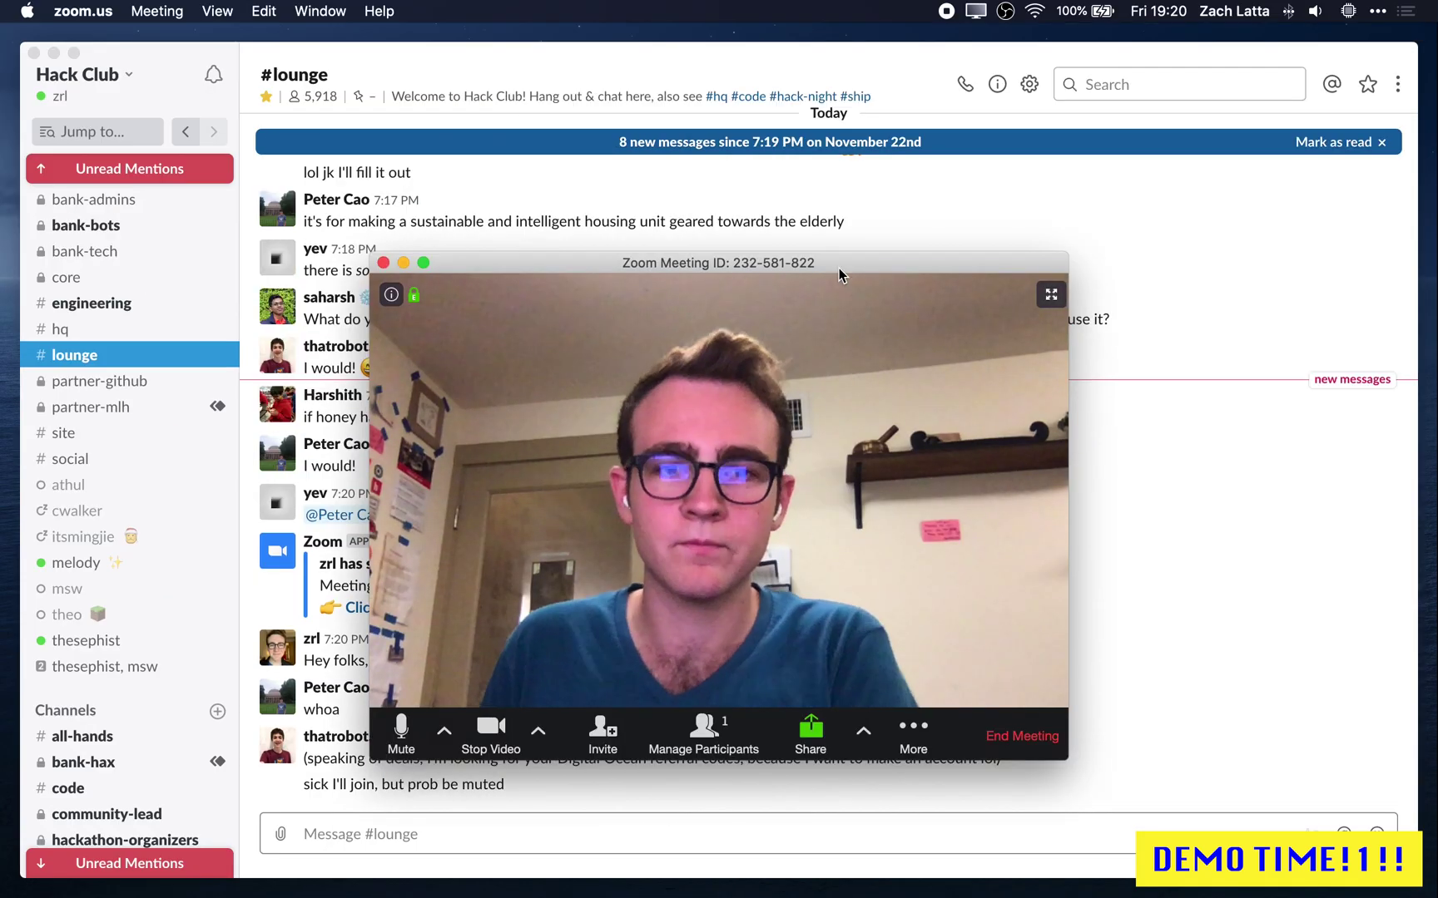
drag(839, 269, 1092, 158)
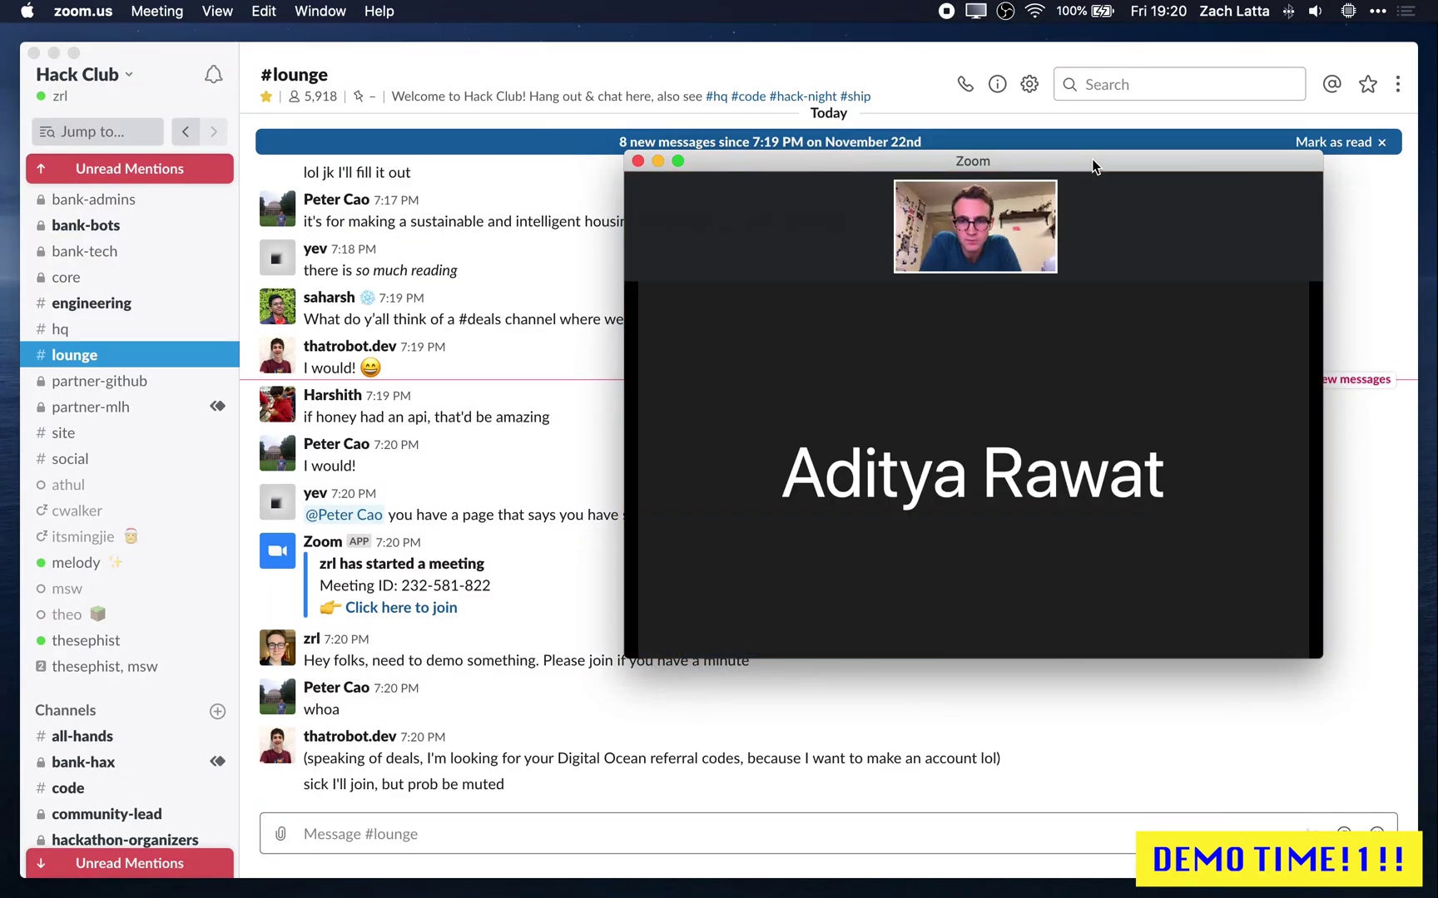
- Switch Zoom's meeting camera to CamTwist (2VUY)
click(699, 630)
click(932, 374)
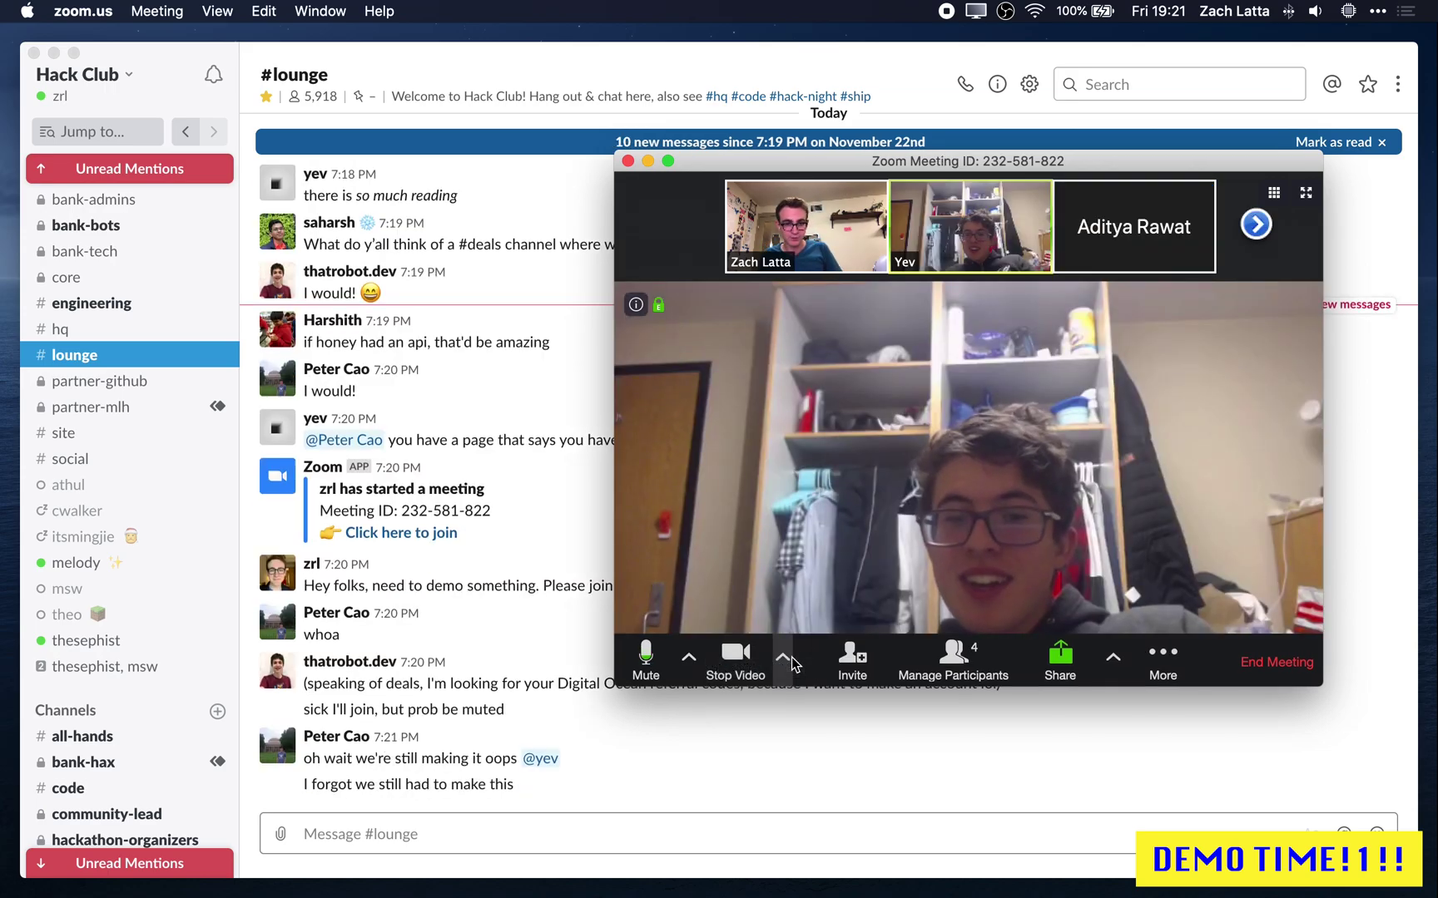
click(784, 659)
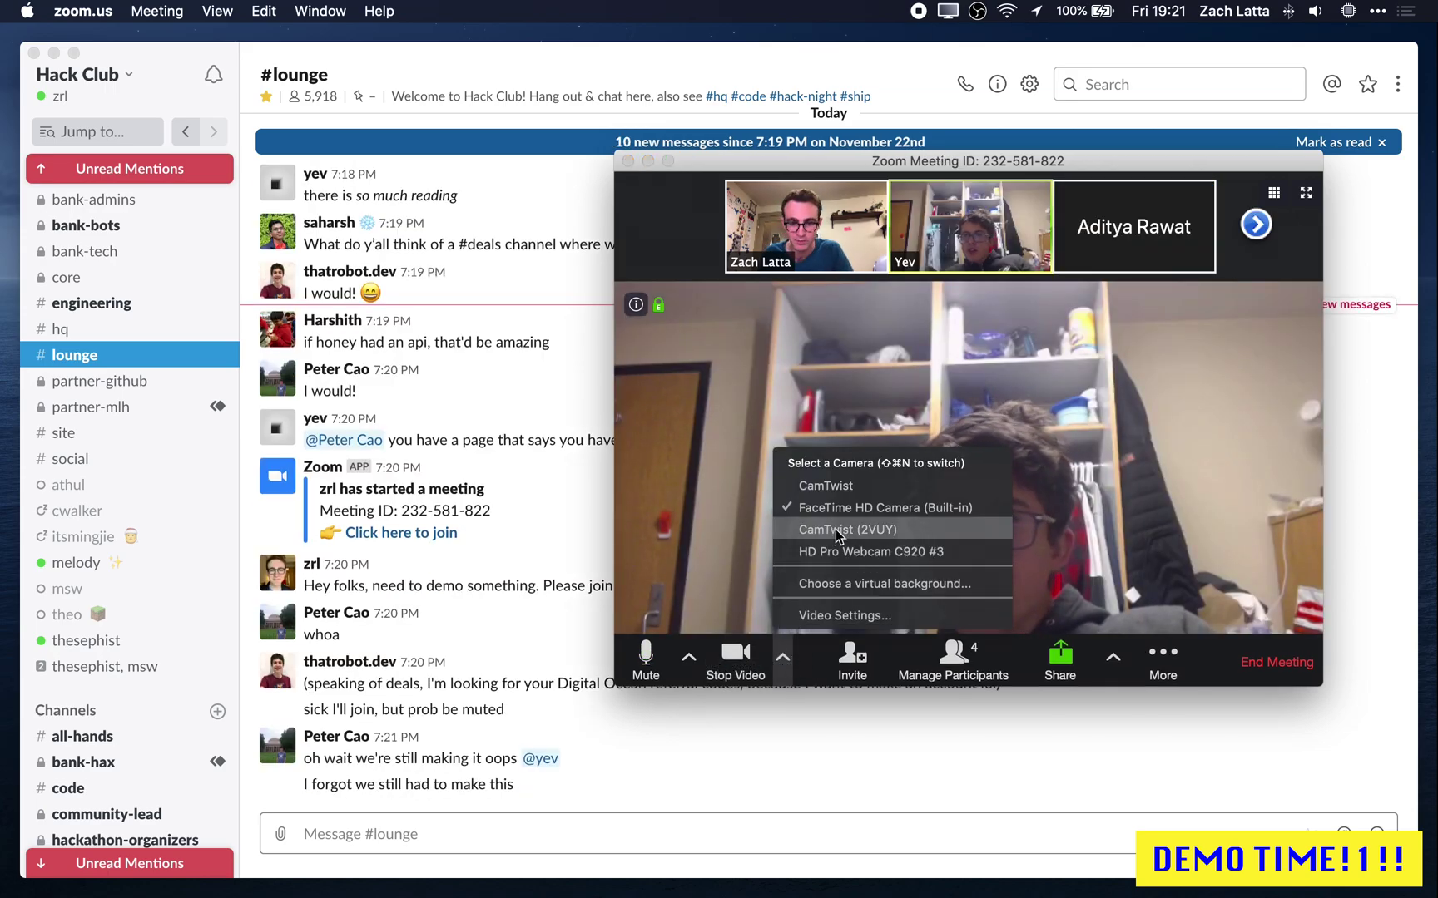
click(914, 528)
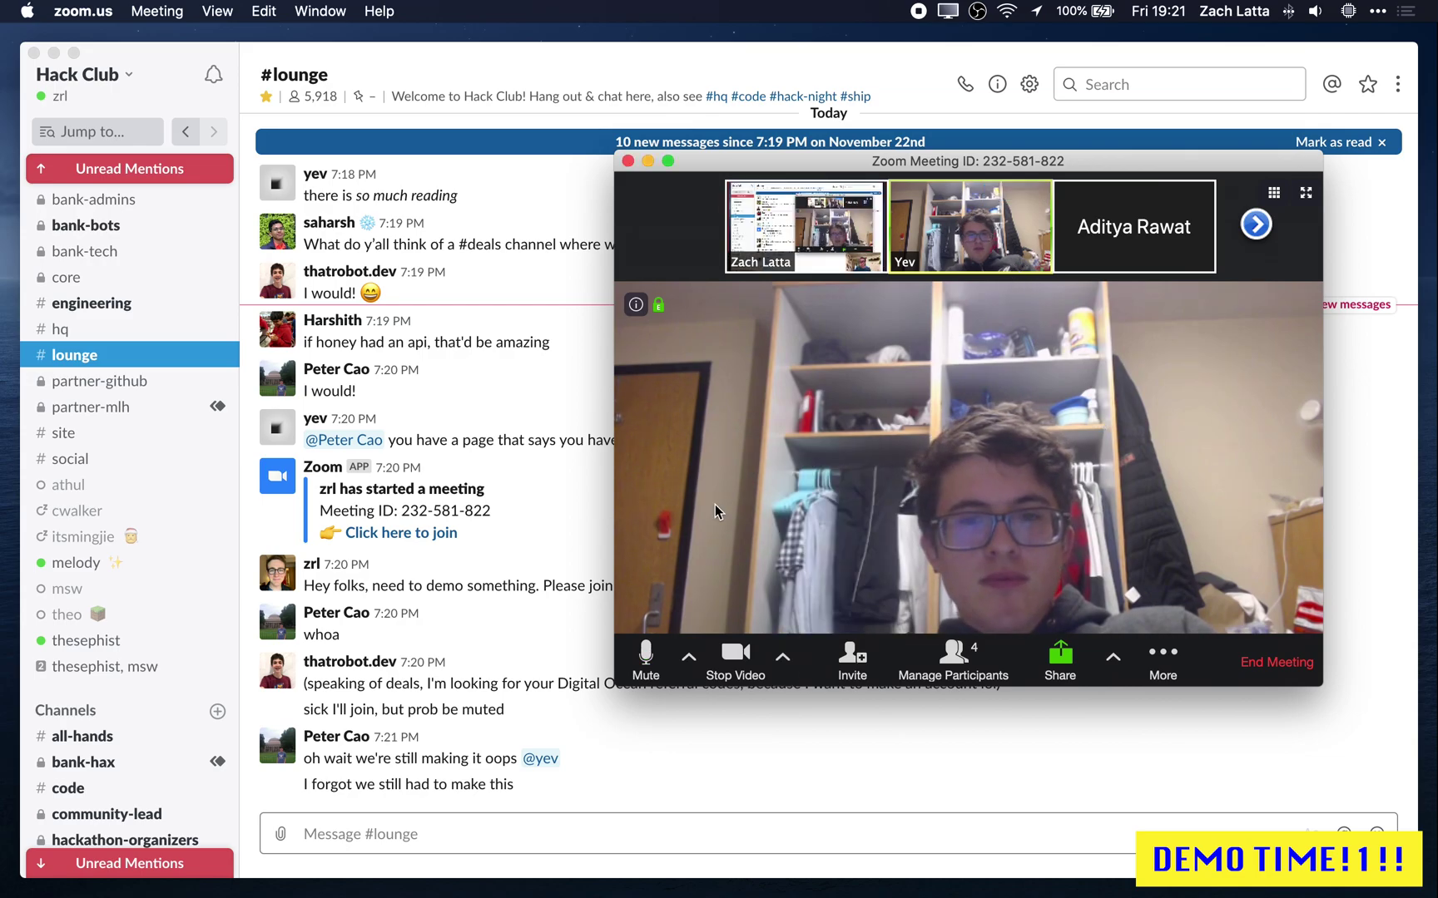
- Enlarge the meeting window, pin your own CamTwist feed as the main view, and reposition it
drag(613, 684, 289, 844)
double_click(562, 243)
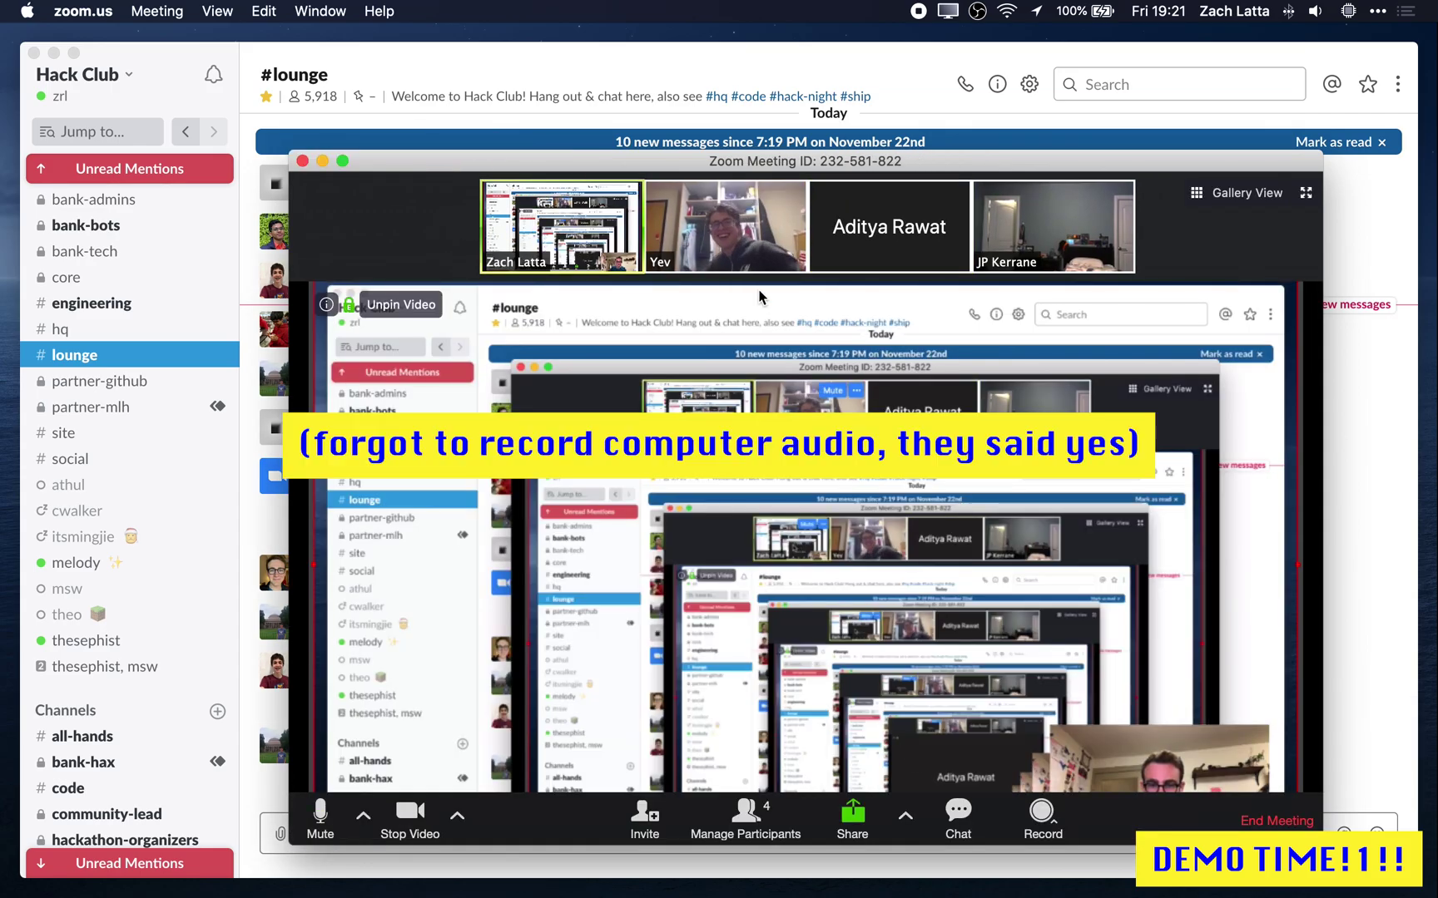
drag(734, 160, 591, 54)
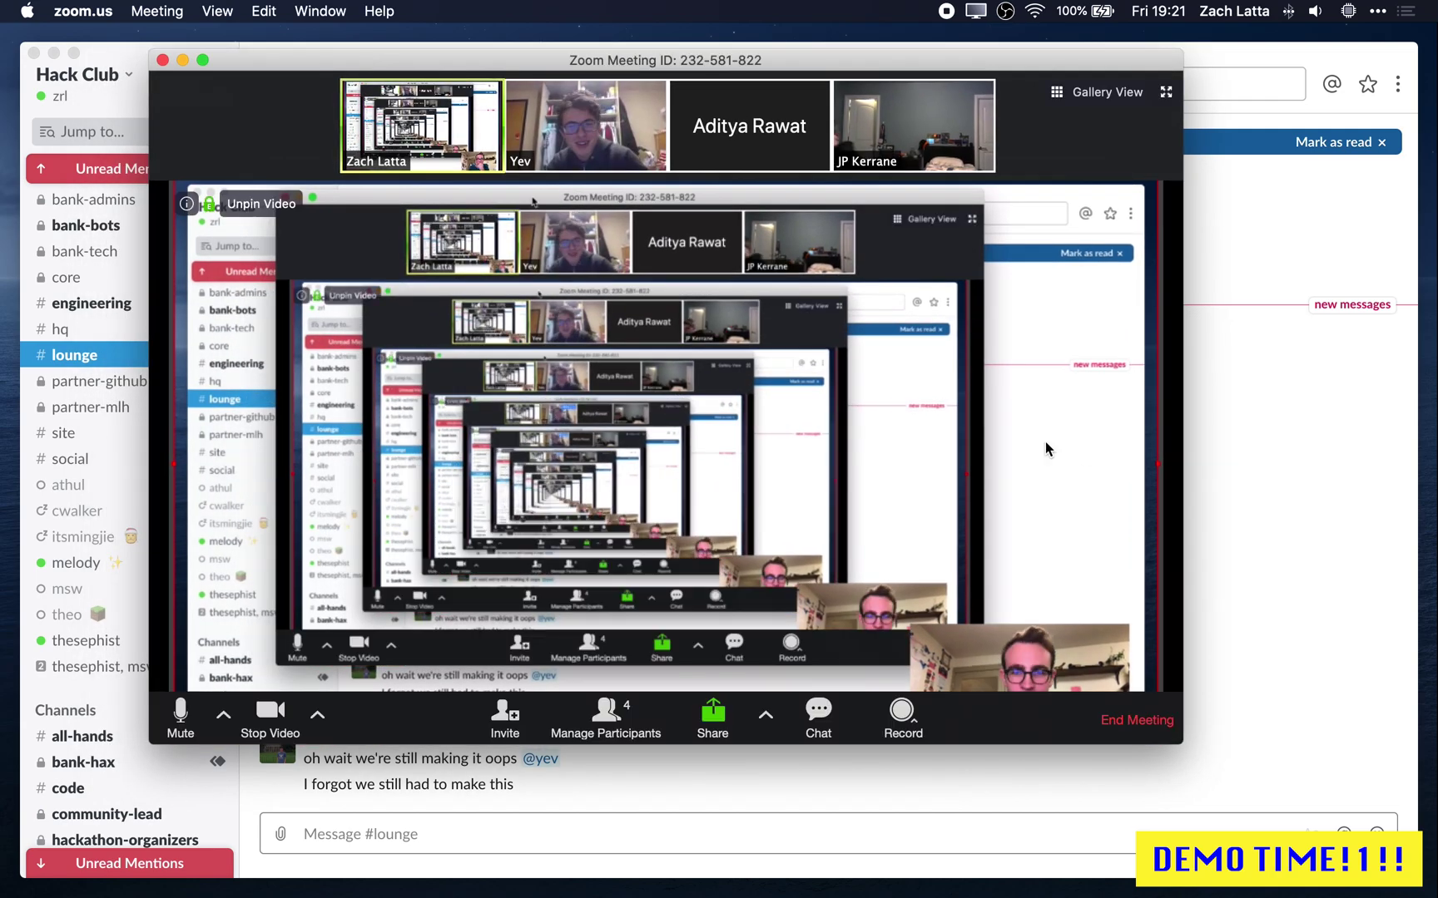
- On Desktop 5, bring OBS in front of CamTwist and select the Syphon Client source
key(ctrl+Up)
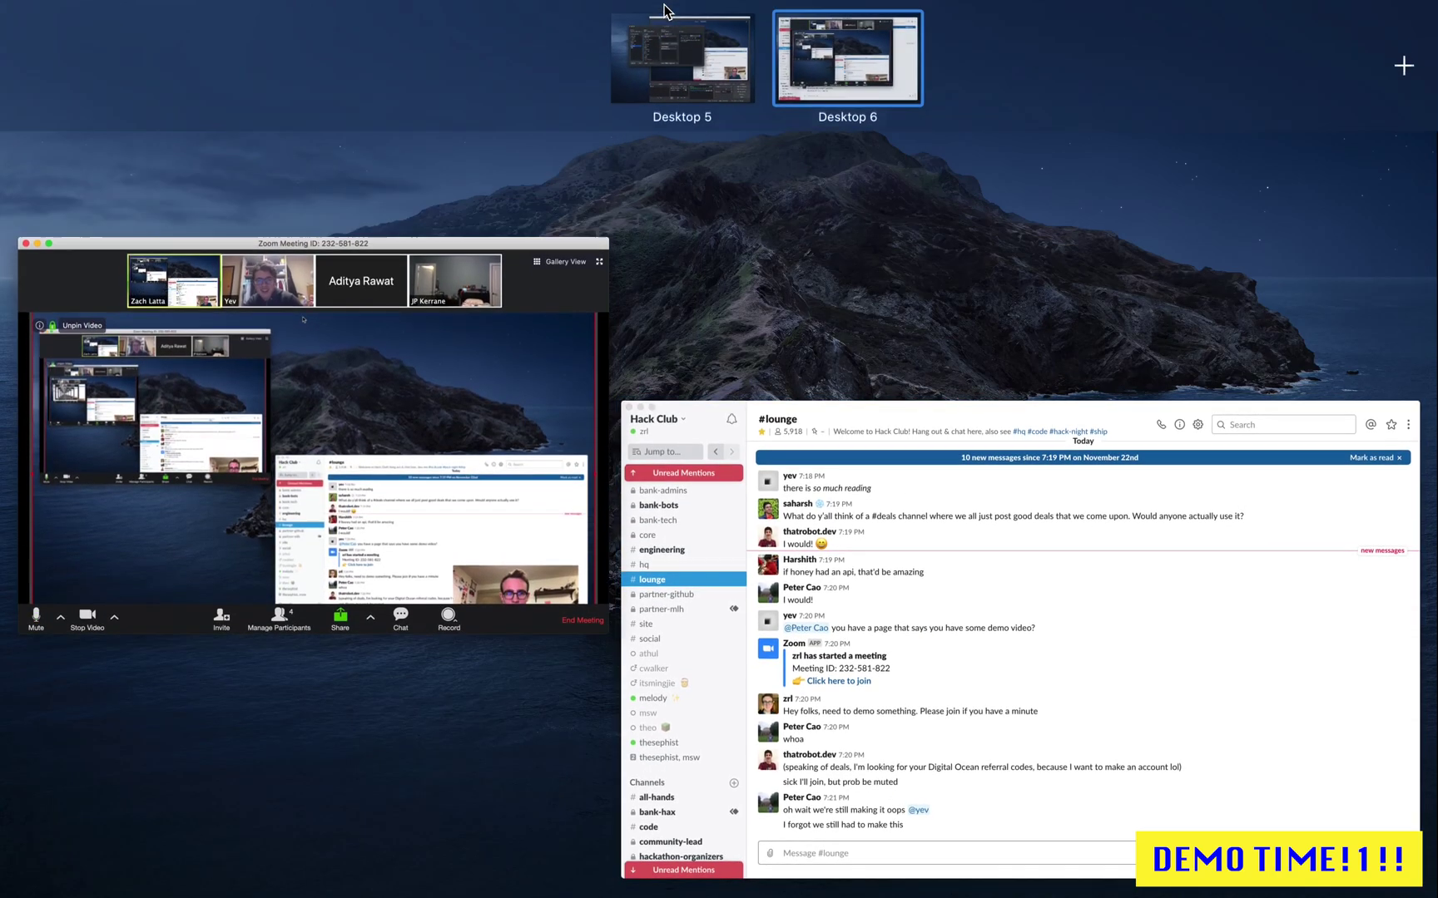
click(677, 55)
click(1284, 134)
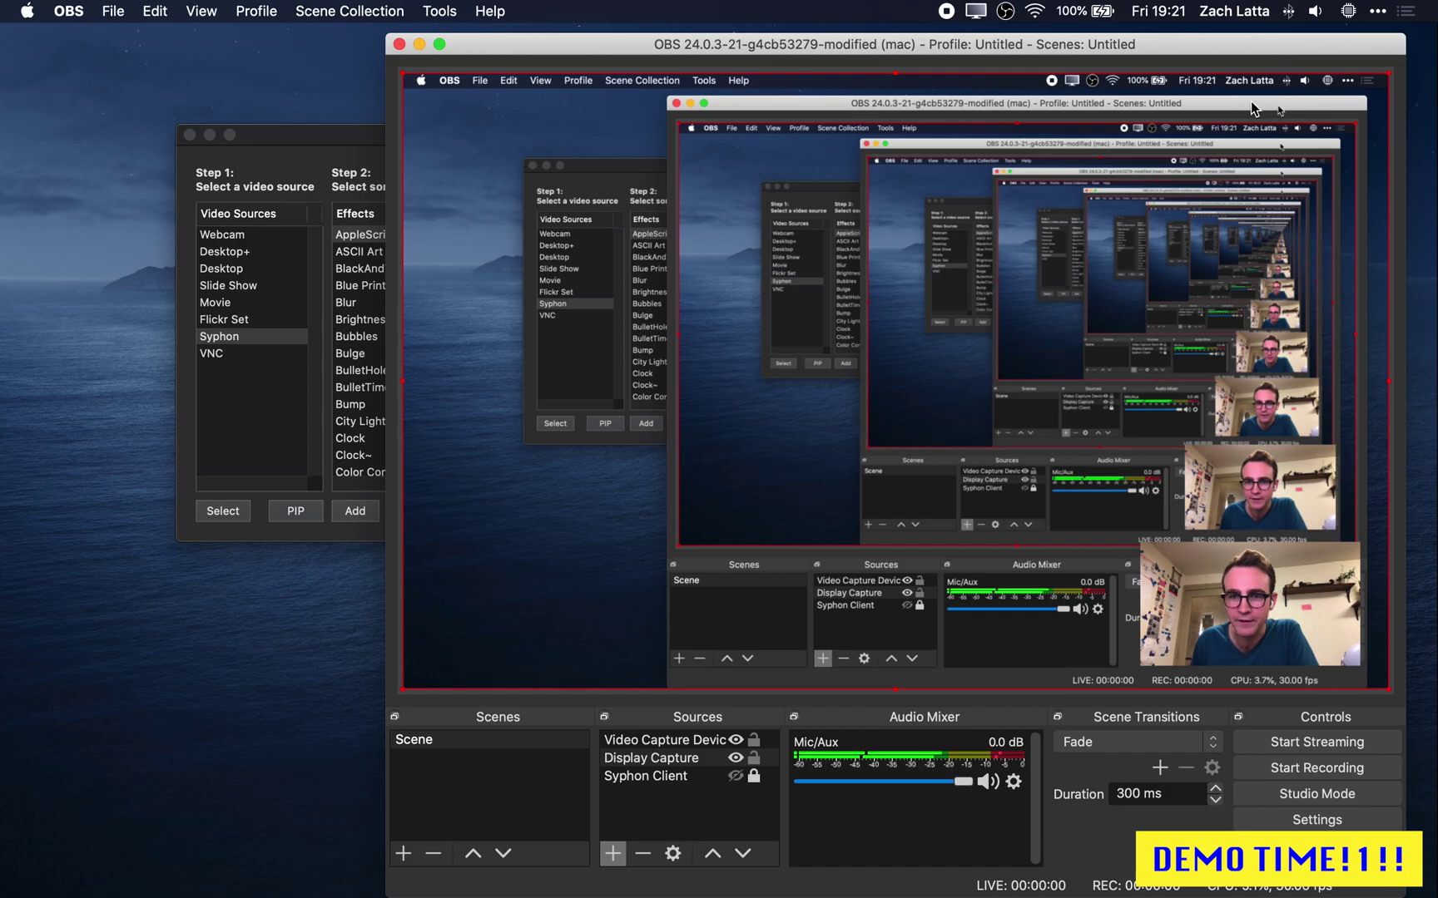
click(670, 782)
key(ctrl+Up)
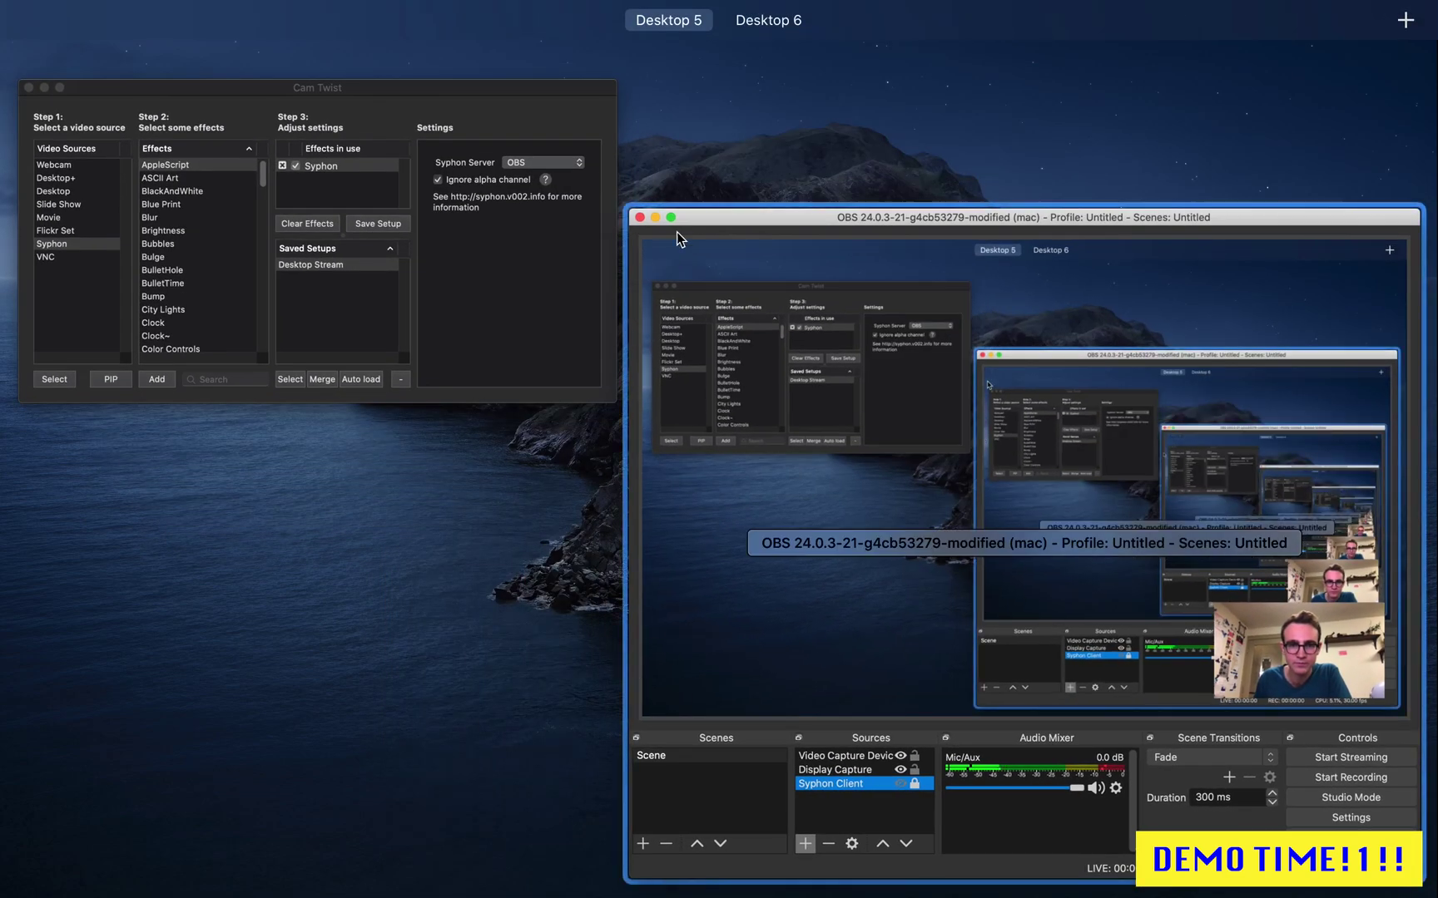
- Back on Desktop 6, nudge the Zoom meeting window up and to the left
click(759, 62)
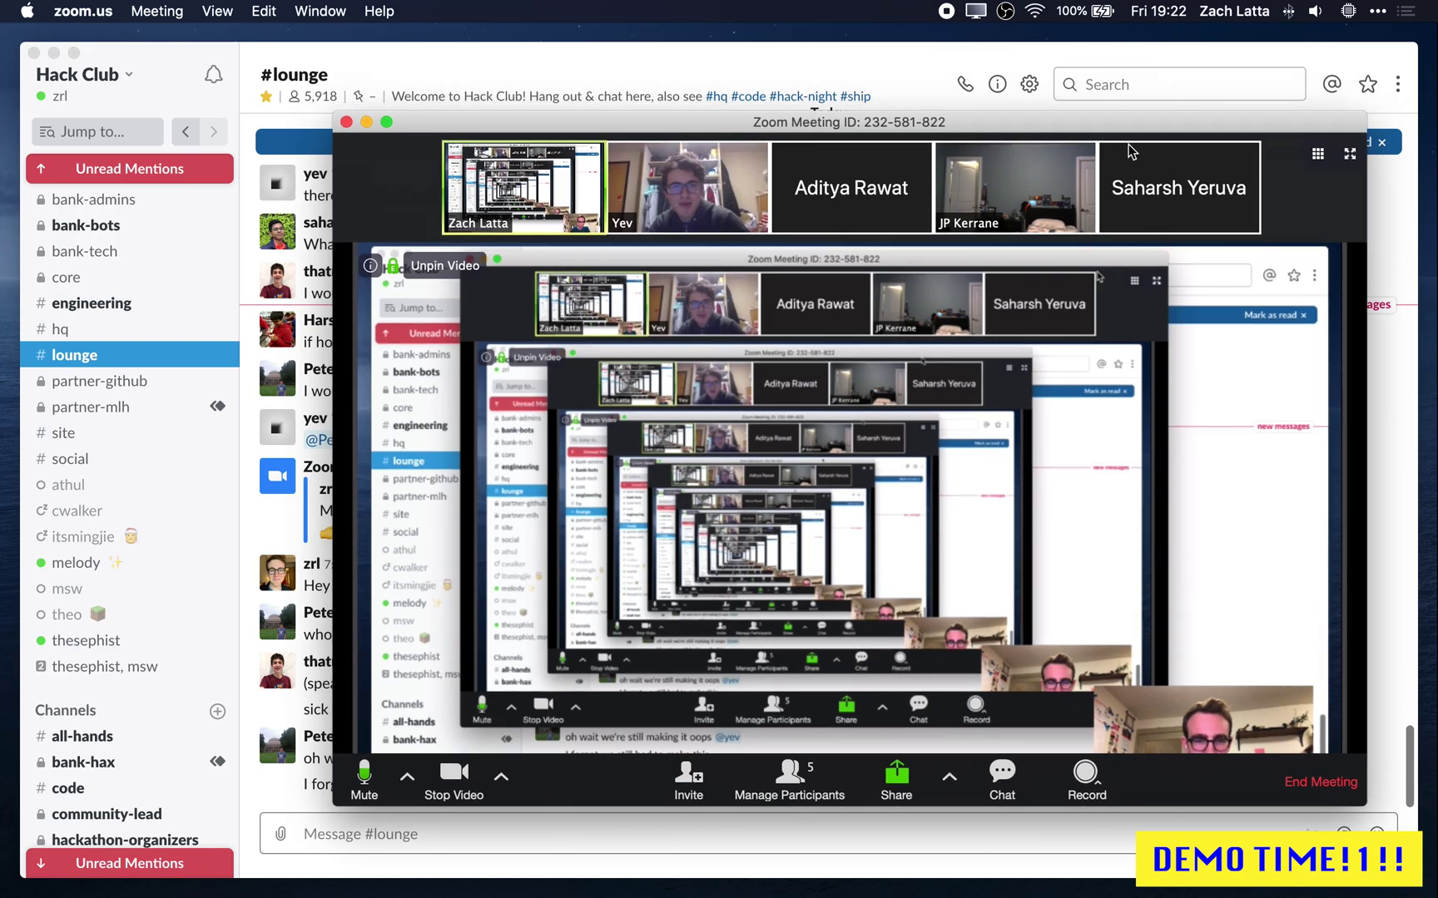
drag(1130, 126, 1055, 90)
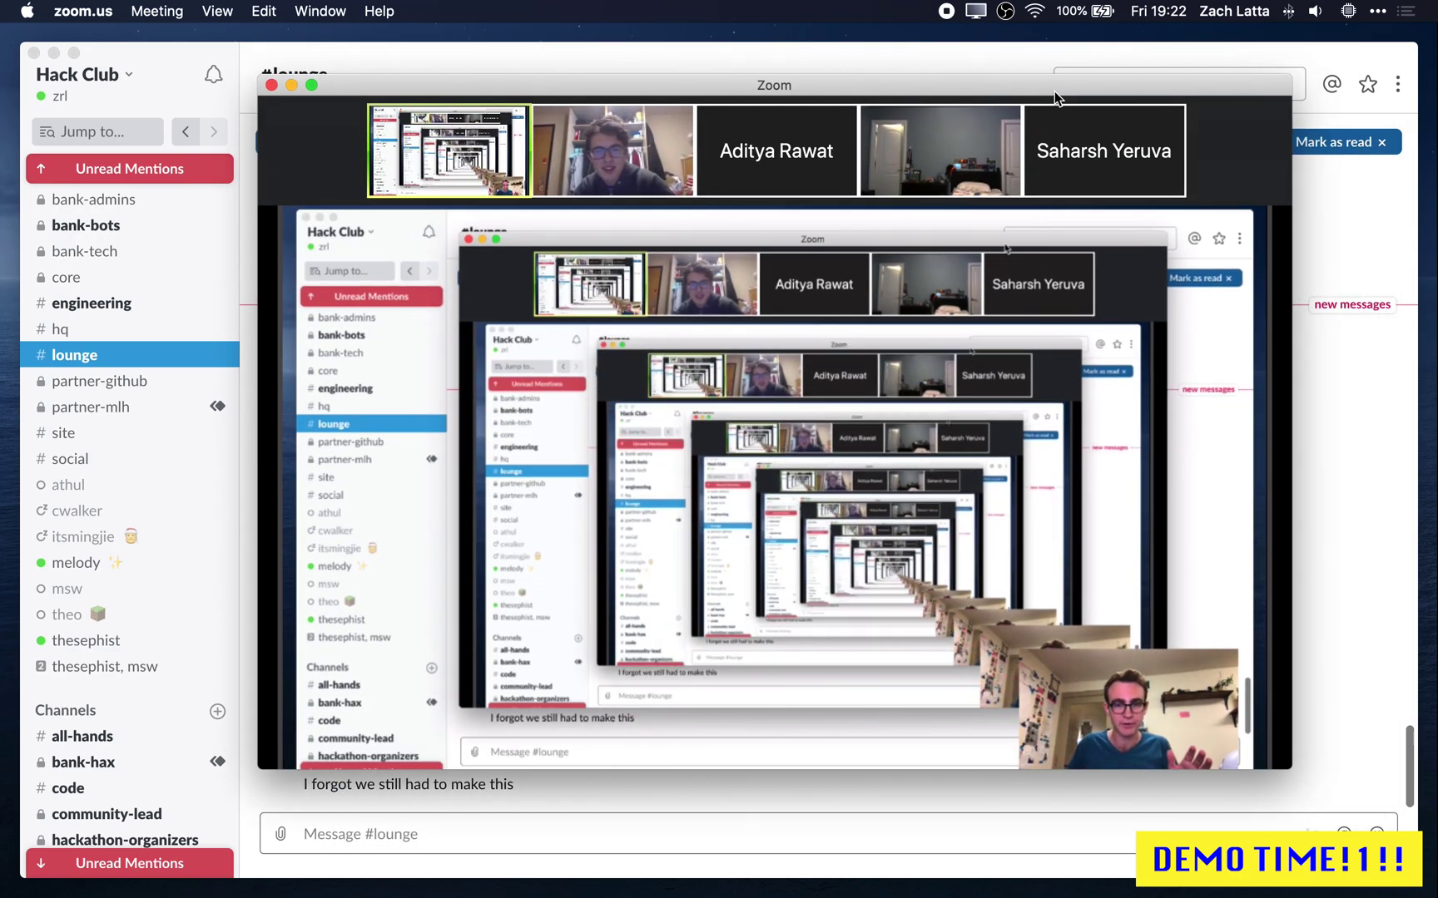
mouse_move(1167, 670)
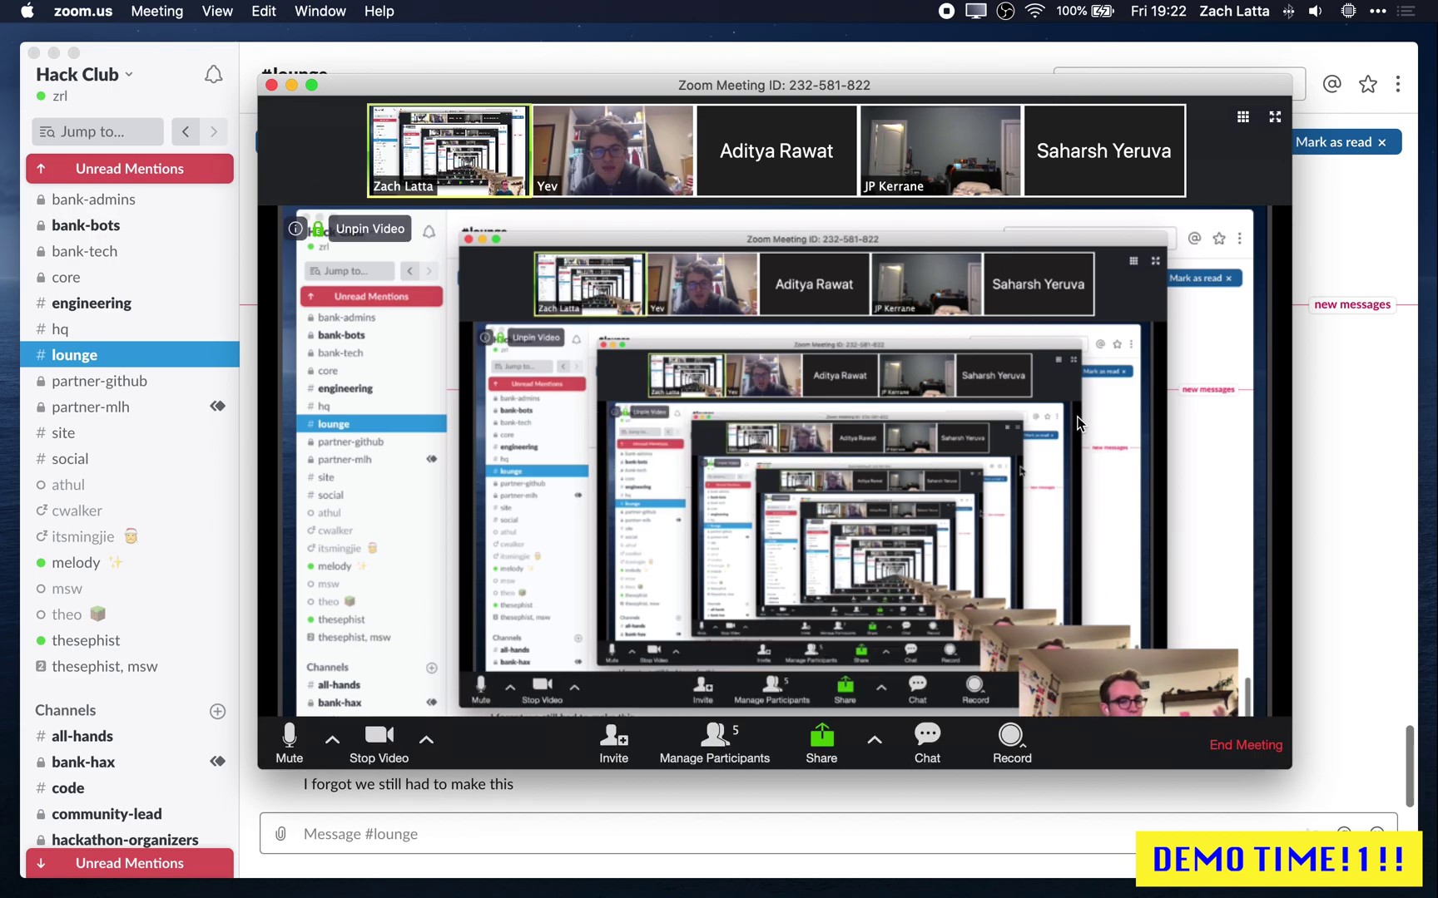